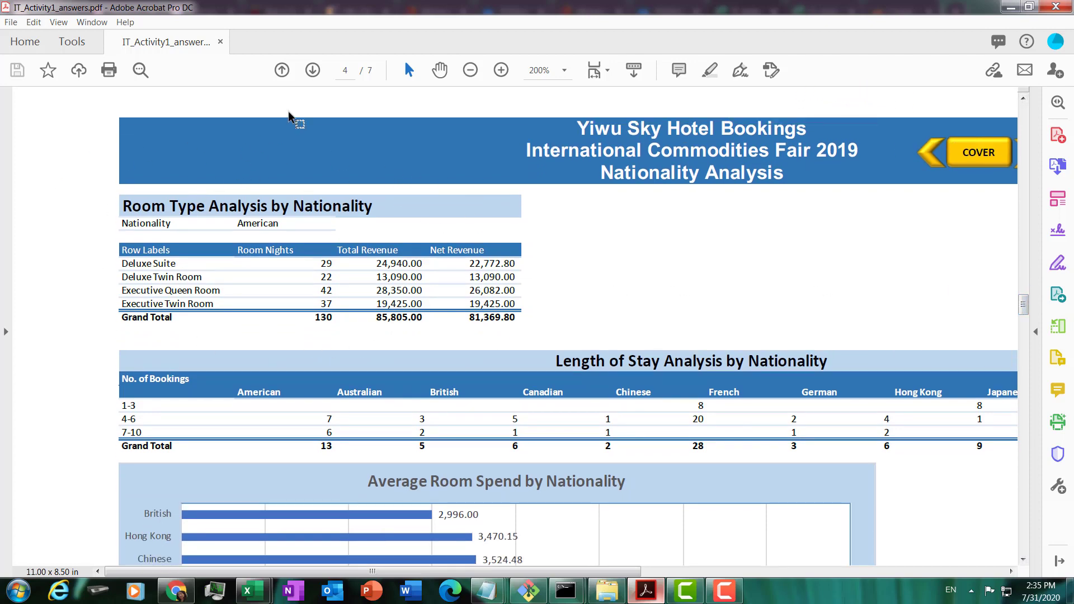
Step: Enlarge the answers PDF to 300% to examine the Room Type Analysis by Nationality table, and return to the IT_Activity1_Data workbook in Excel
{"action": "left_click", "coordinate": [500, 70]}
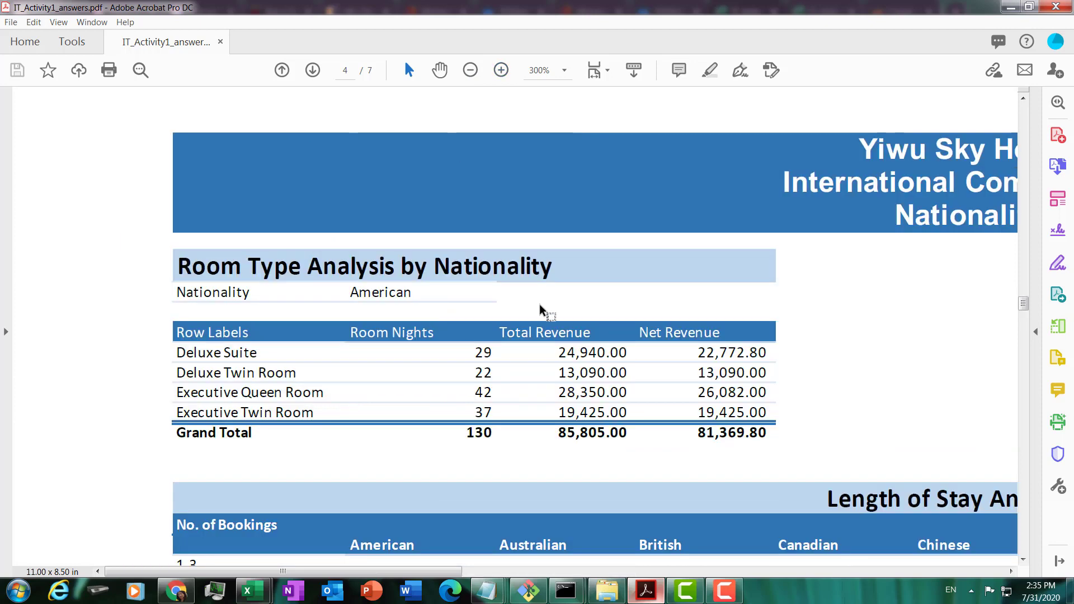
{"action": "left_click", "coordinate": [645, 590]}
{"action": "left_click", "coordinate": [439, 350]}
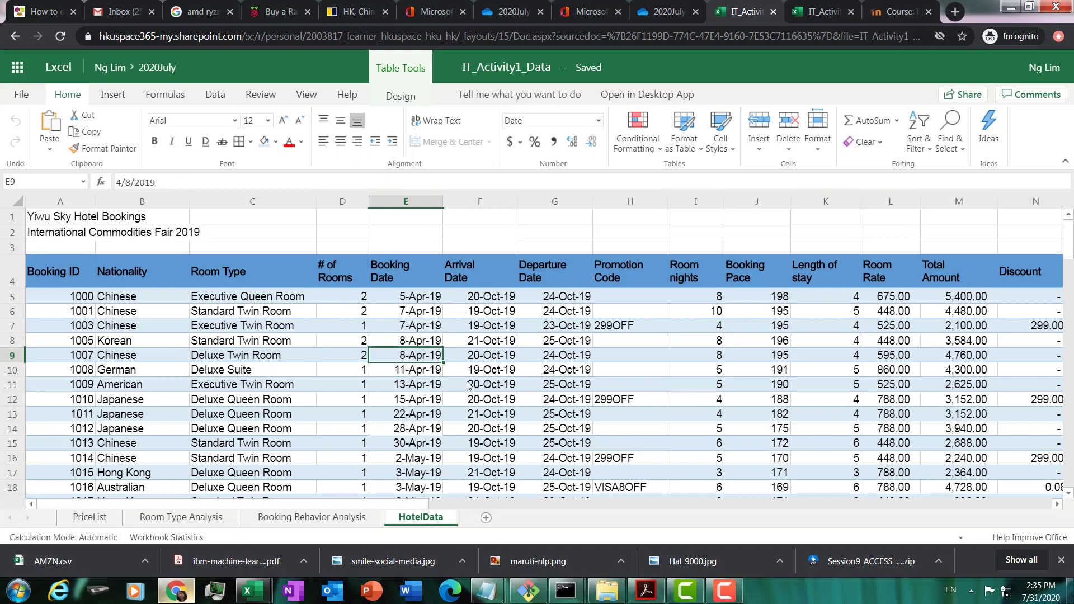
Step: Create a PivotTable from Table1 of the HotelData sheet on a new worksheet
{"action": "left_click", "coordinate": [291, 343]}
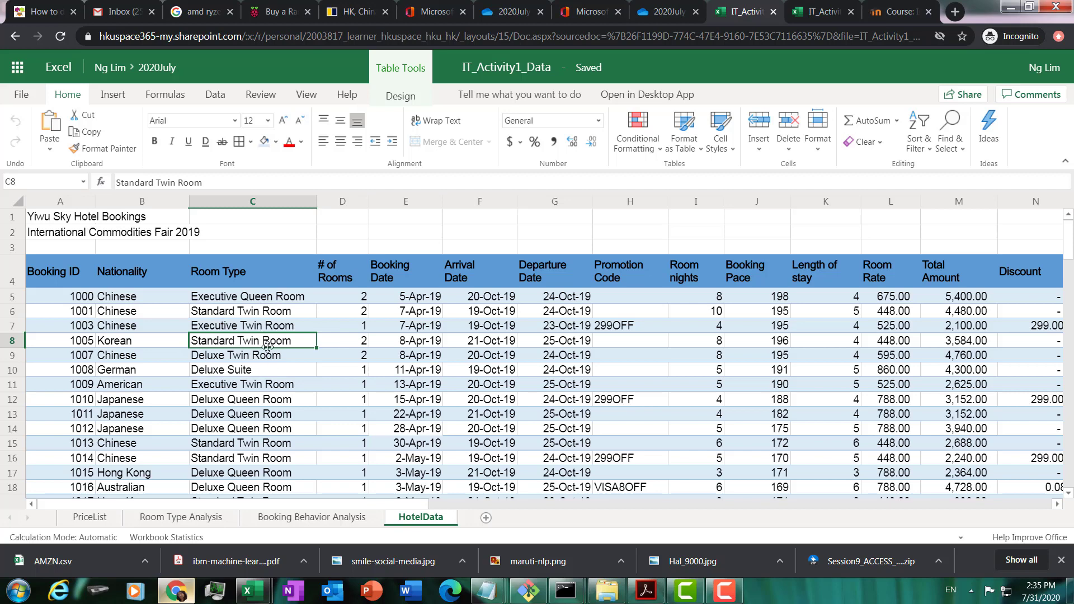
{"action": "left_click", "coordinate": [113, 95]}
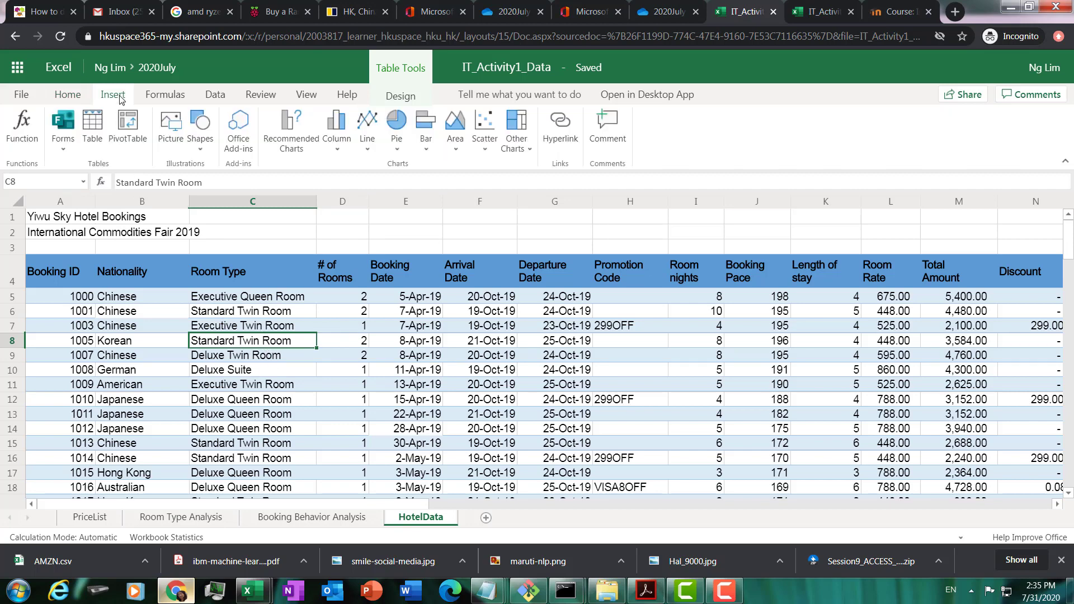
{"action": "left_click", "coordinate": [126, 130]}
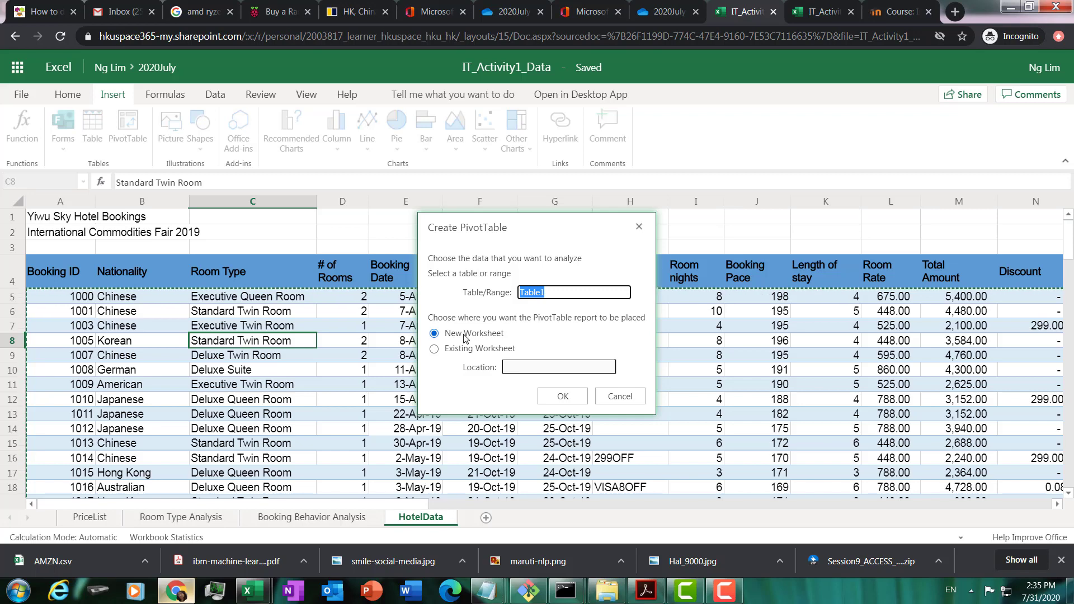
{"action": "left_click", "coordinate": [555, 393]}
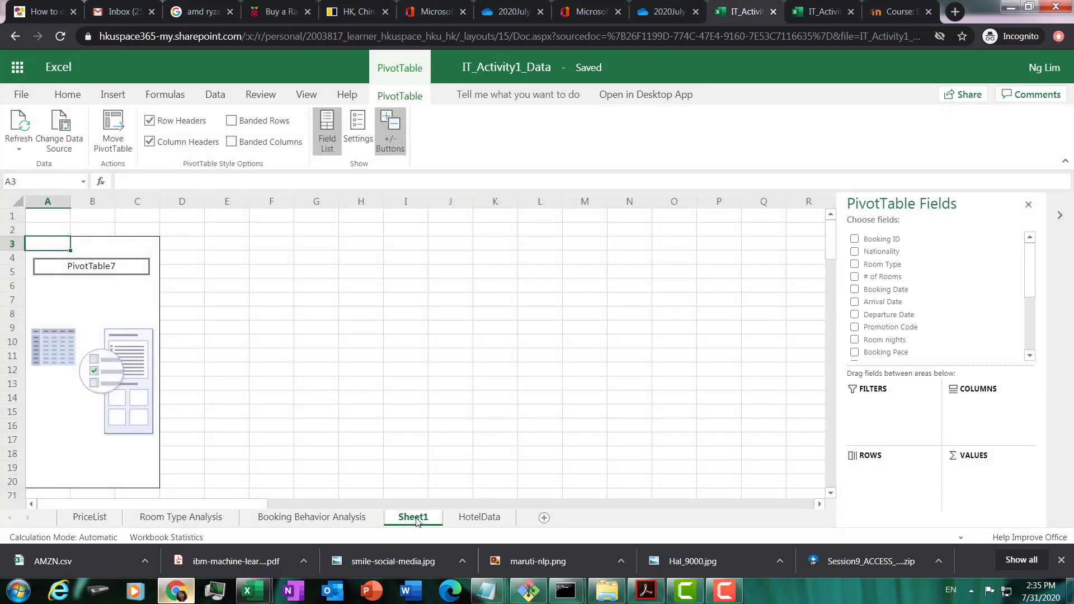
Step: Rename the new PivotTable sheet as Nationality Analysis
{"action": "double_click", "coordinate": [414, 517]}
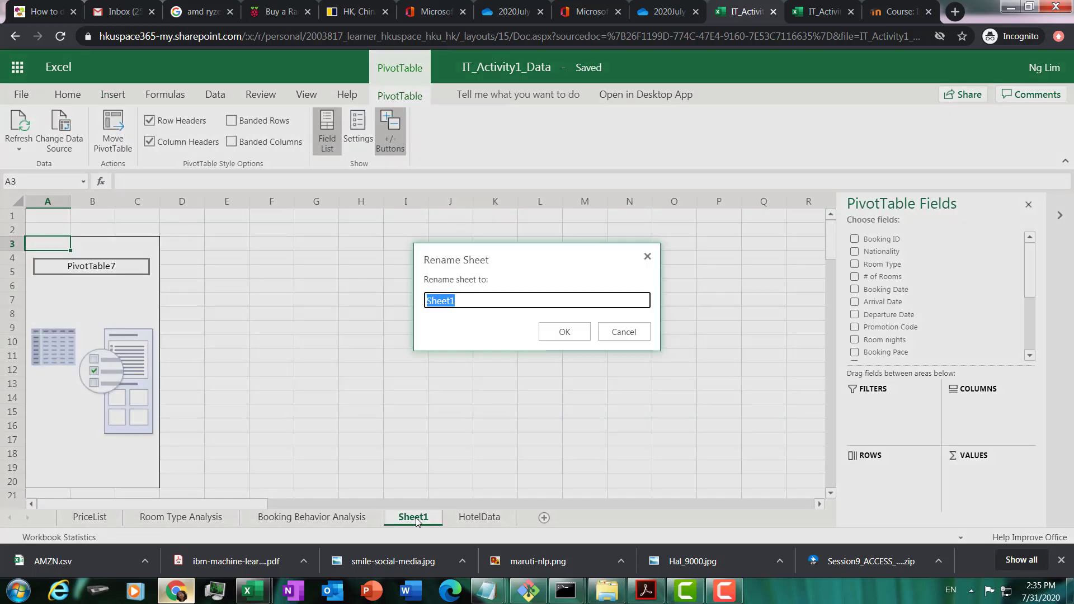
{"action": "type", "text": "Nationality"}
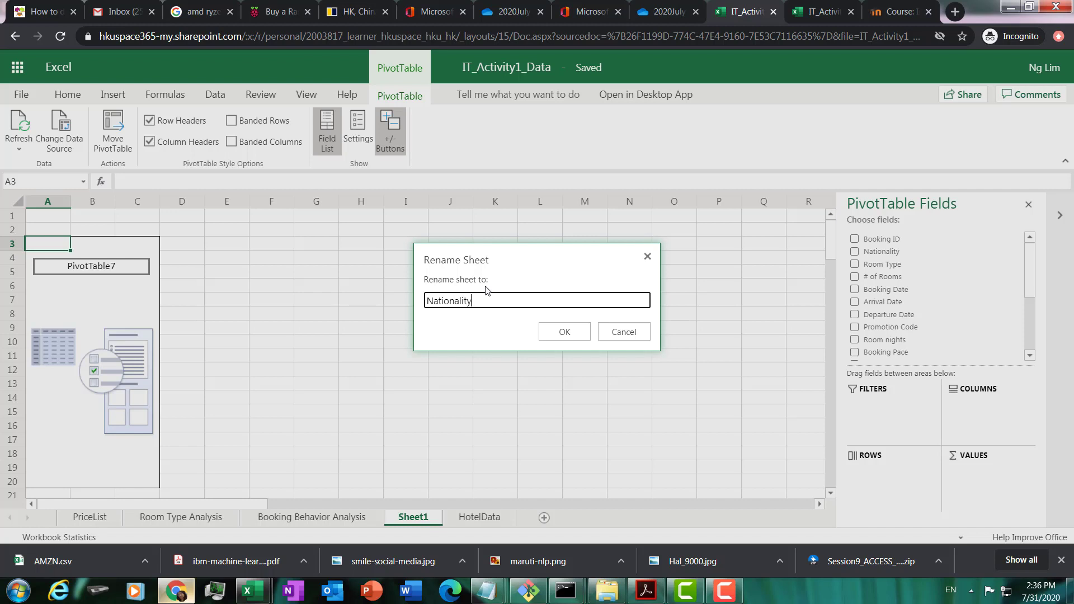
{"action": "type", "text": "Analysis"}
{"action": "key", "text": "Return"}
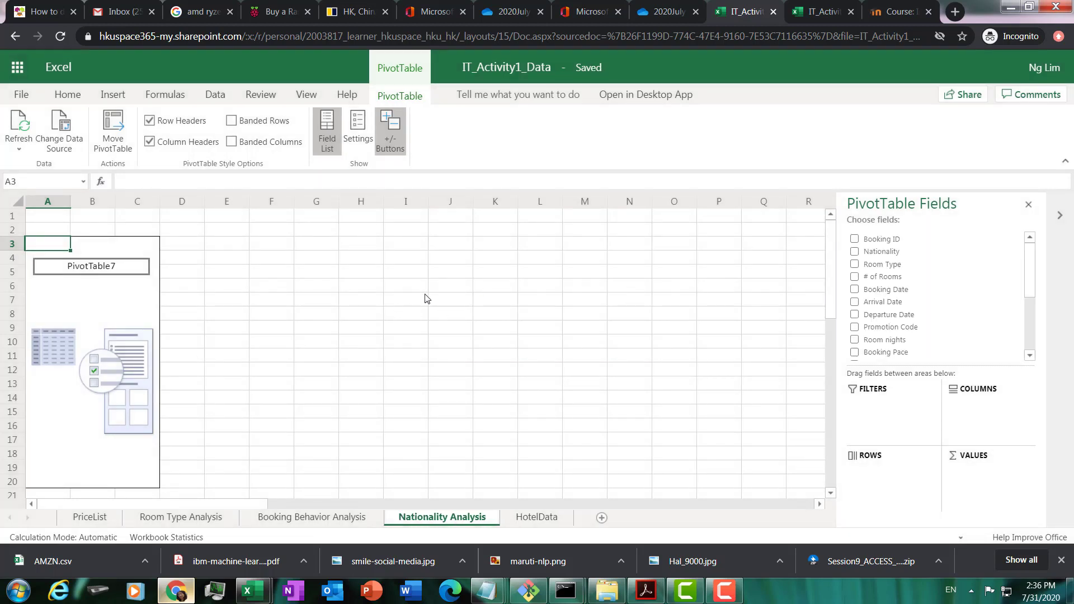
Step: Add Room Type as PivotTable rows and Room nights, Total Amount and Amount After Discount as summed values
{"action": "left_click", "coordinate": [854, 264]}
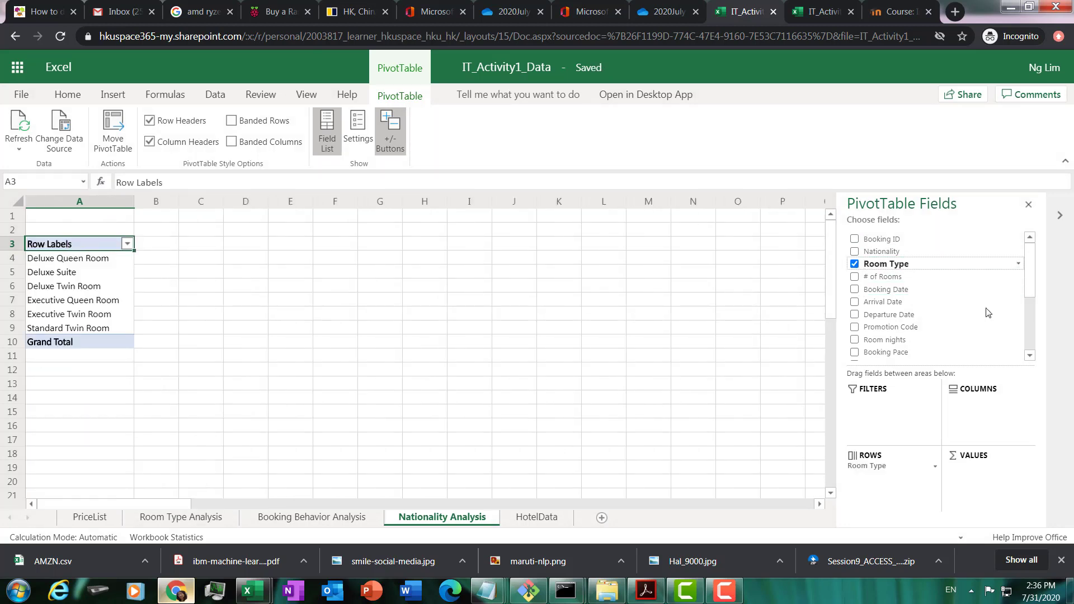
{"action": "scroll", "coordinate": [1032, 304], "scroll_direction": "down", "scroll_amount": 2}
{"action": "scroll", "coordinate": [853, 275], "scroll_direction": "up", "scroll_amount": 1}
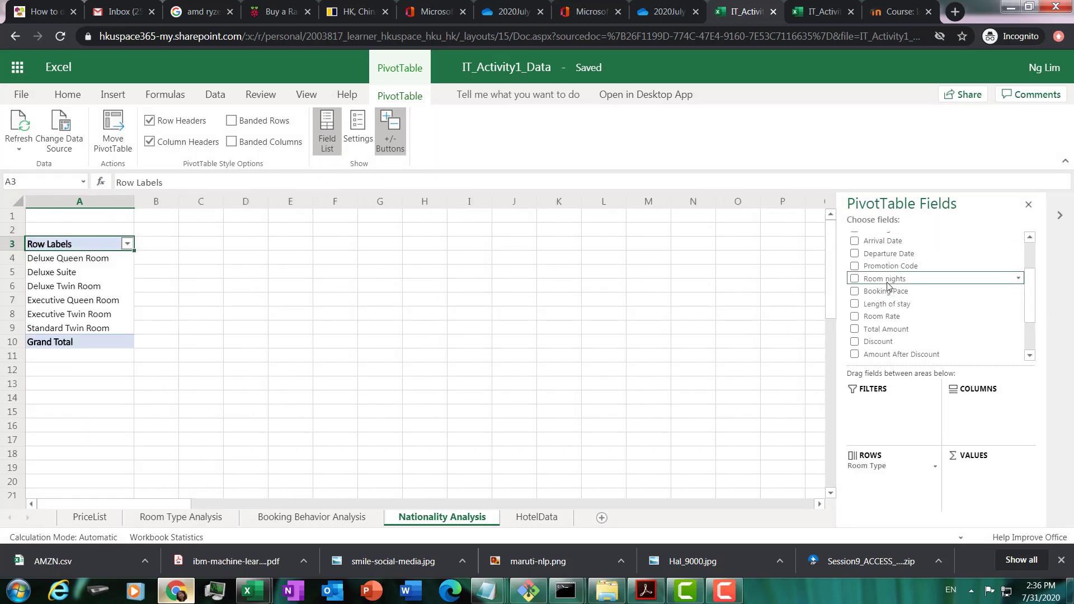
{"action": "left_click", "coordinate": [853, 277]}
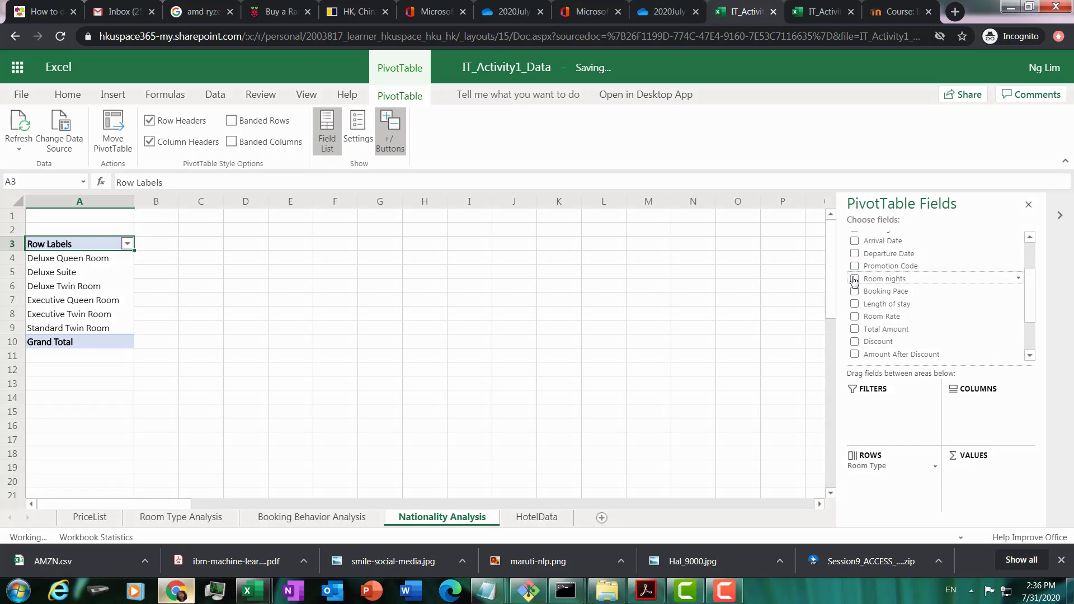
{"action": "left_click", "coordinate": [854, 330]}
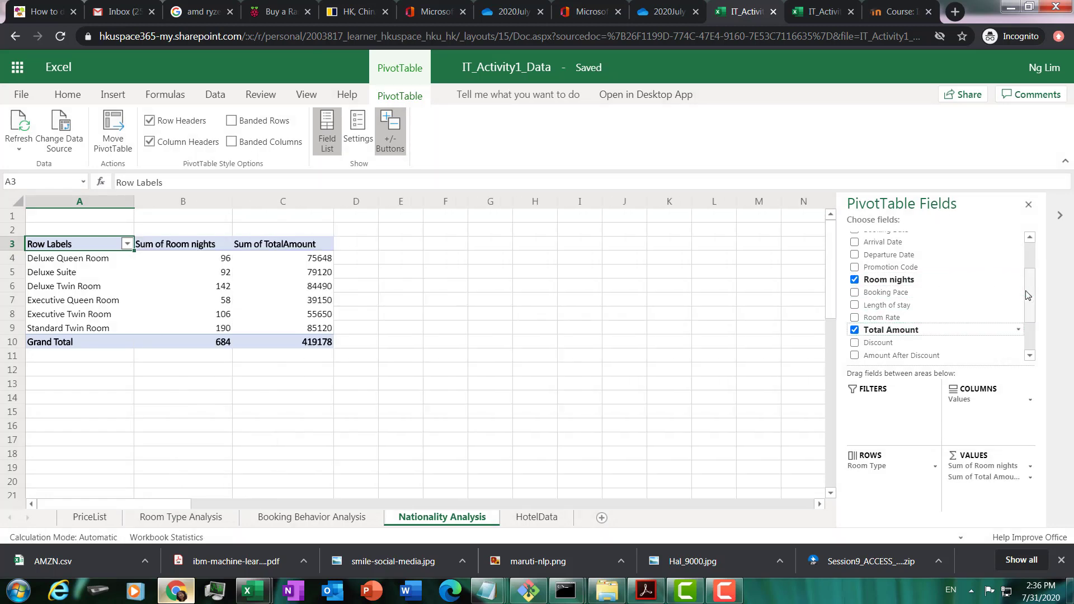
{"action": "scroll", "coordinate": [895, 305], "scroll_direction": "down", "scroll_amount": 3}
{"action": "left_click", "coordinate": [855, 292]}
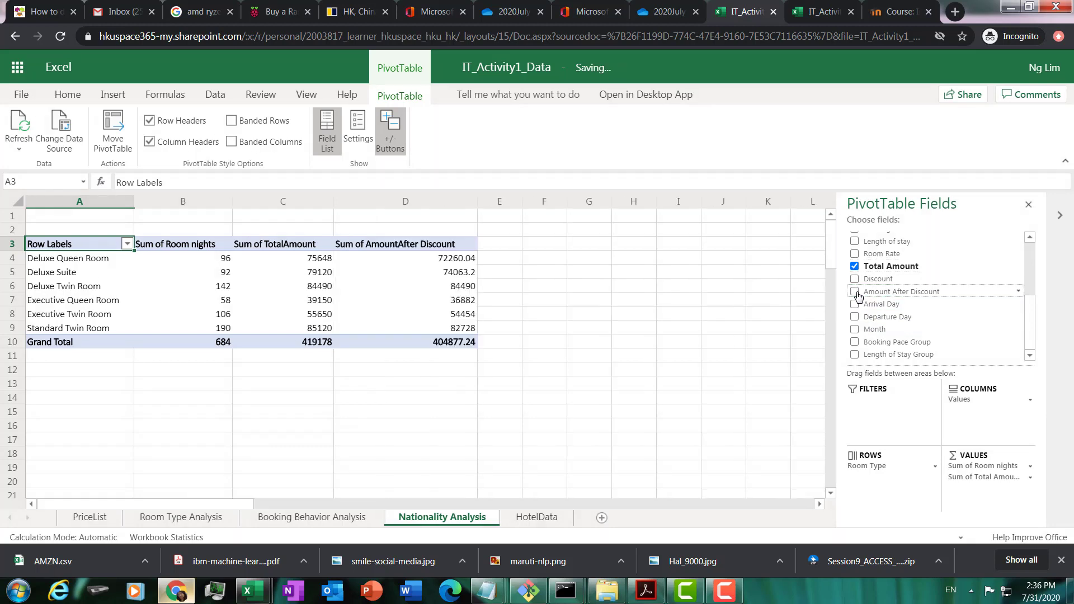
Step: Apply comma number formatting to the total amount and discounted amount values in C4:D10, and slightly narrow column D
{"action": "left_click", "coordinate": [212, 248]}
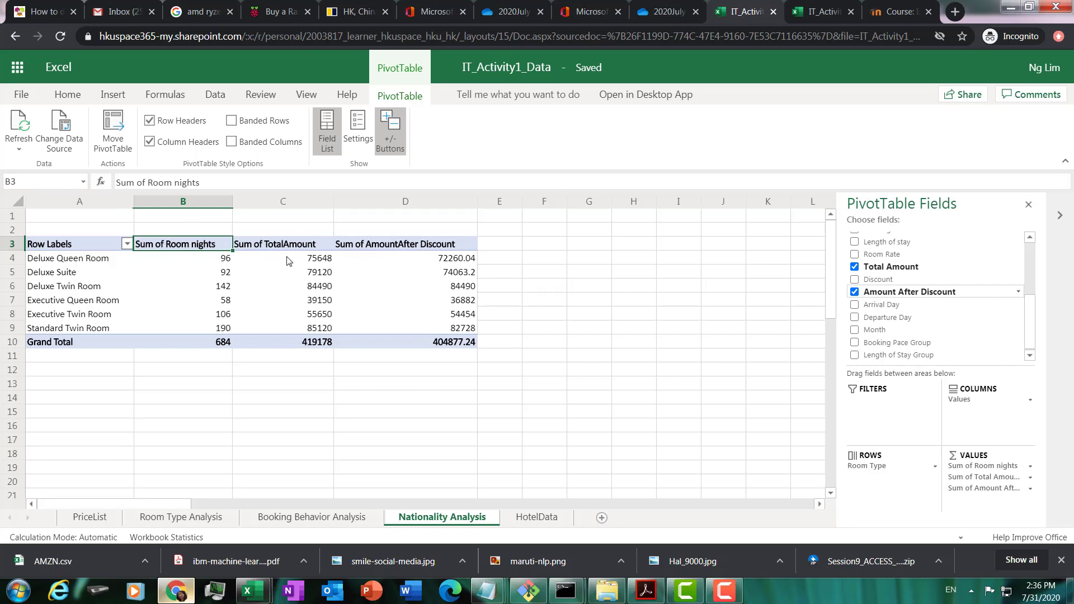
{"action": "left_click_drag", "start_coordinate": [287, 261], "coordinate": [447, 342]}
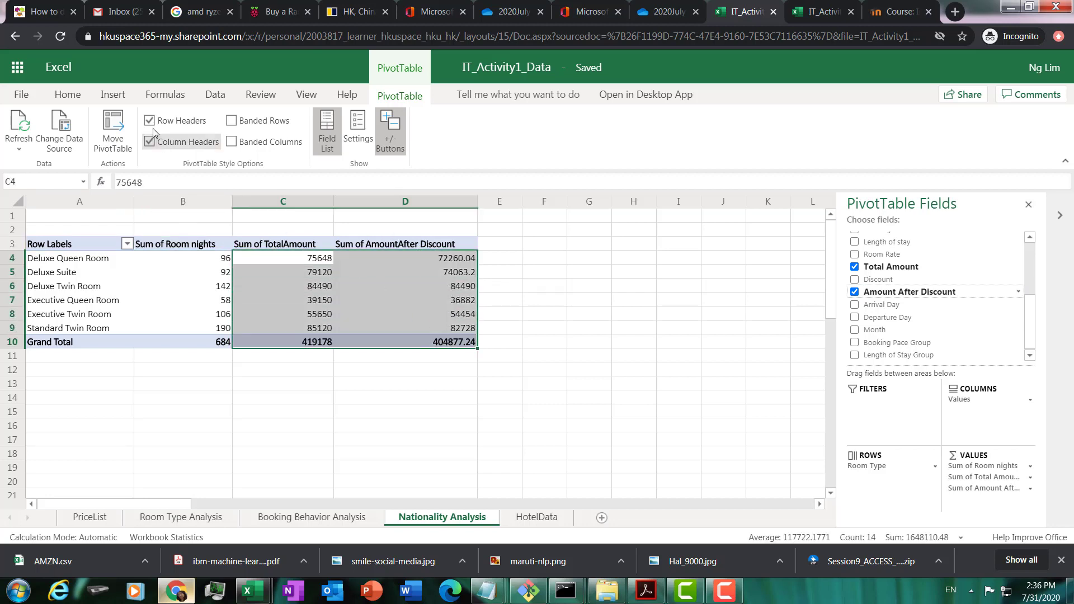
{"action": "left_click", "coordinate": [77, 98]}
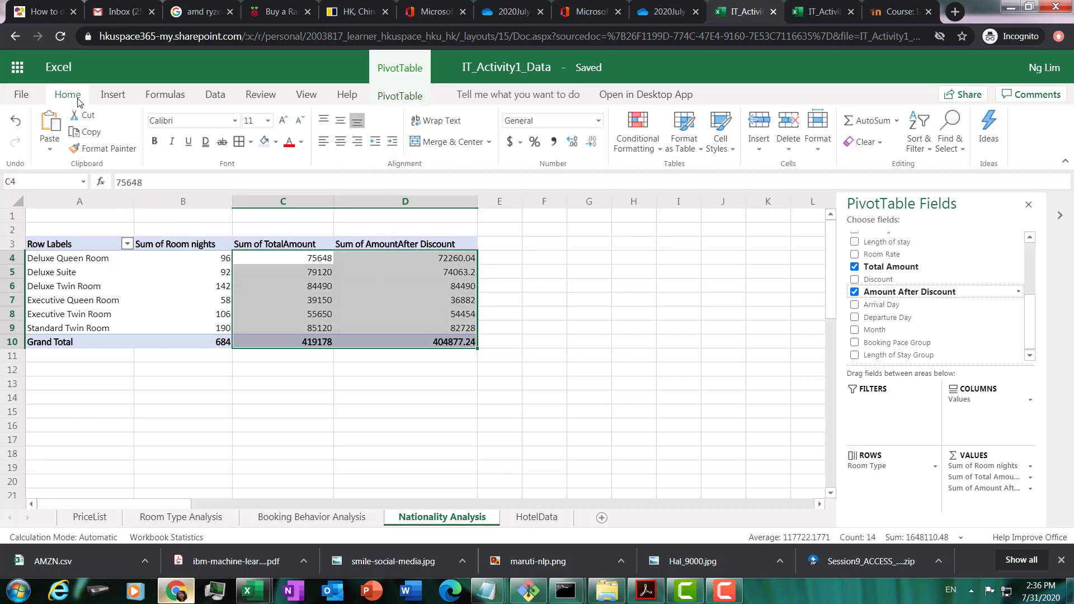
{"action": "left_click", "coordinate": [553, 141]}
{"action": "left_click", "coordinate": [442, 276]}
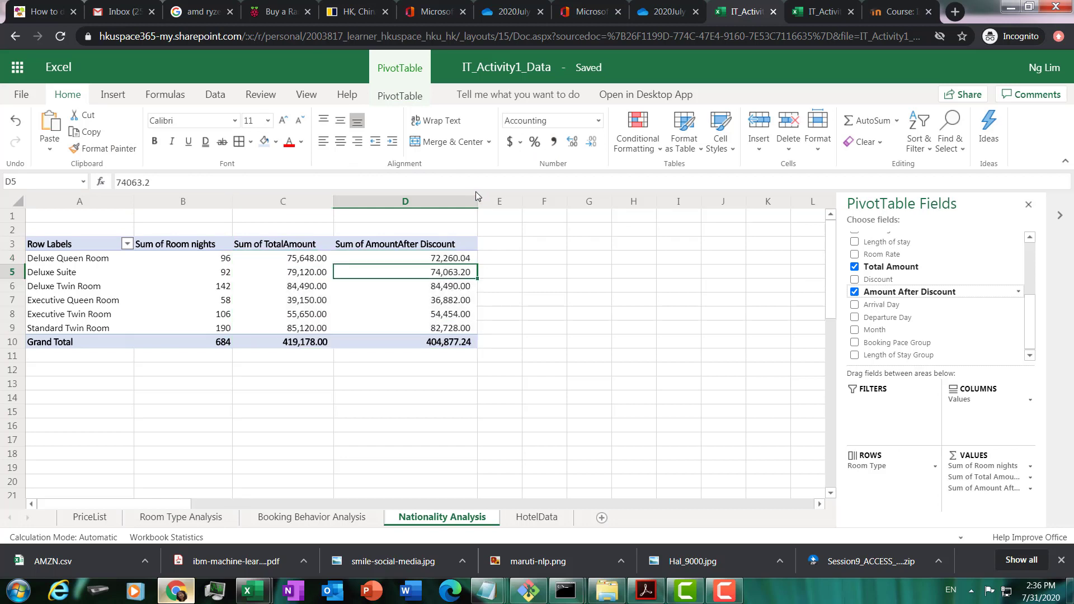
{"action": "left_click_drag", "start_coordinate": [478, 201], "coordinate": [473, 202]}
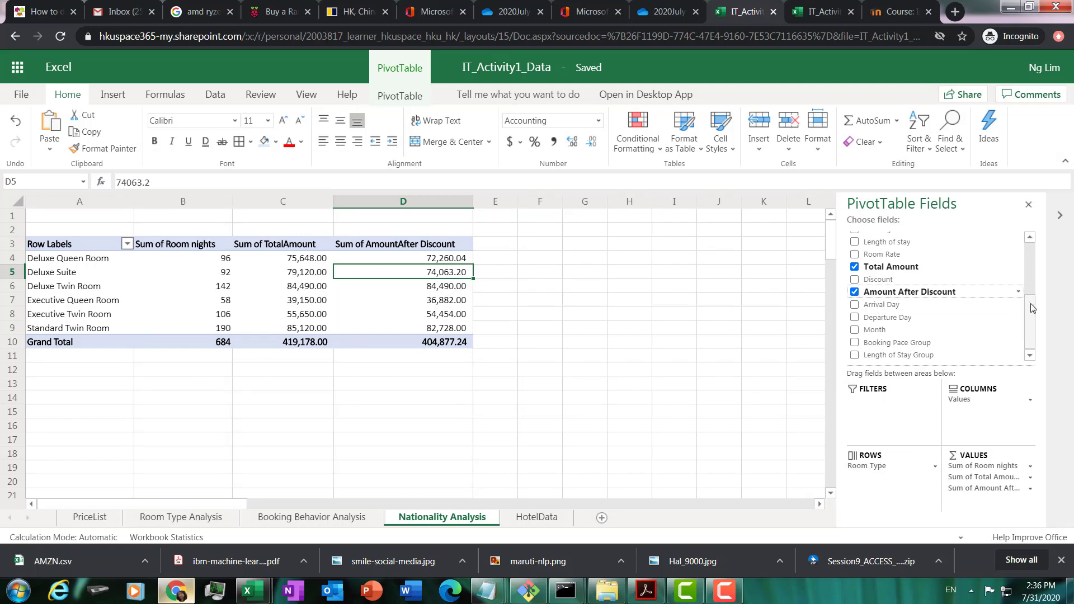
Step: Add Nationality as a report filter of the PivotTable
{"action": "left_click_drag", "start_coordinate": [1031, 305], "coordinate": [1027, 246]}
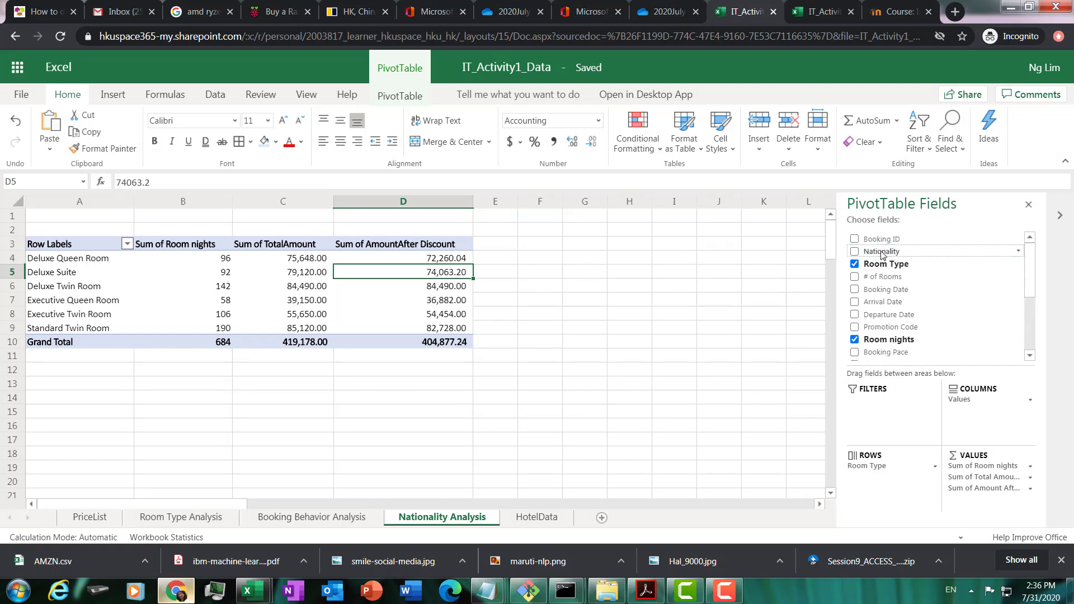
{"action": "left_click_drag", "start_coordinate": [882, 253], "coordinate": [881, 421]}
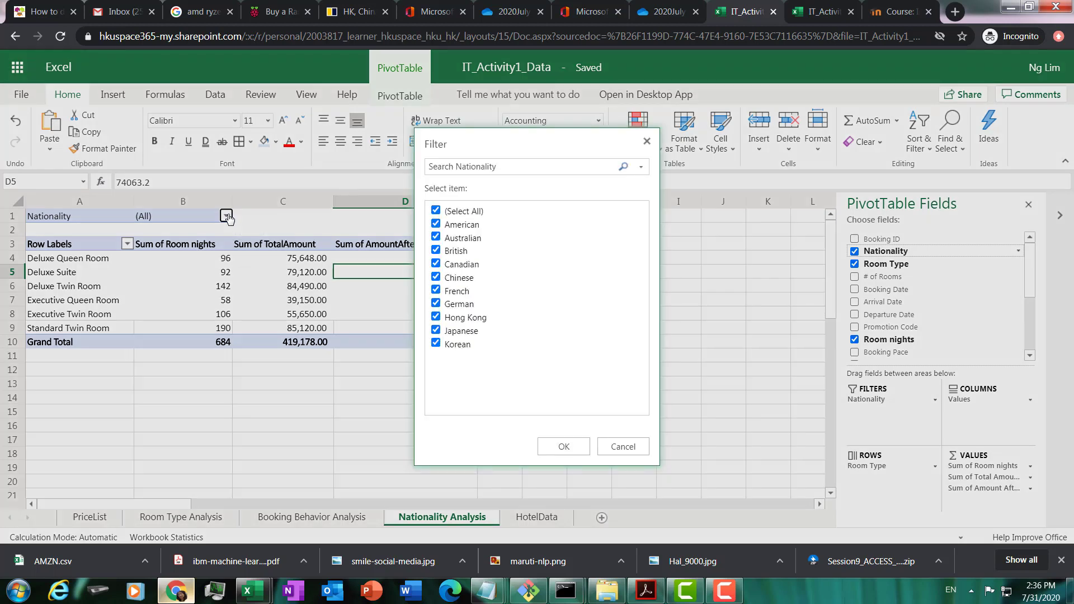
Step: Filter the PivotTable to only the Chinese nationality
{"action": "left_click", "coordinate": [227, 216]}
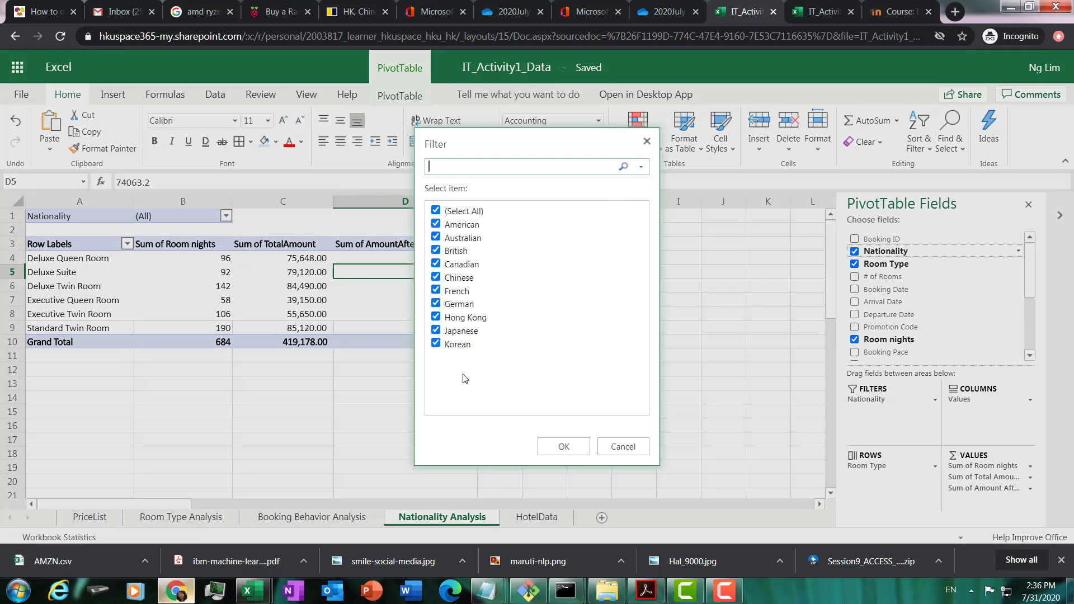
{"action": "left_click", "coordinate": [437, 278]}
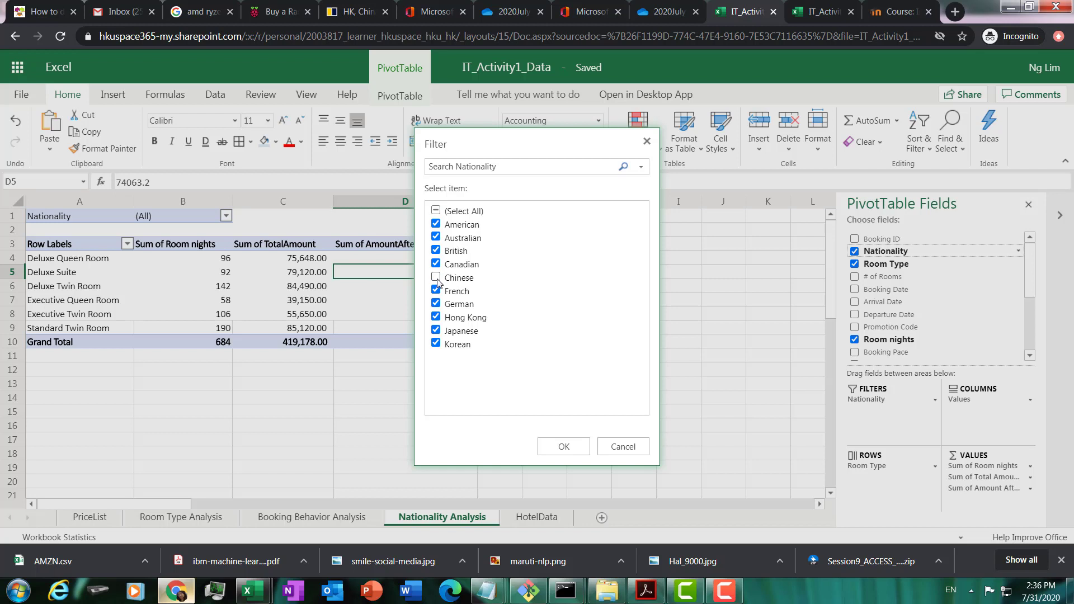
{"action": "left_click", "coordinate": [435, 278]}
{"action": "left_click", "coordinate": [436, 211]}
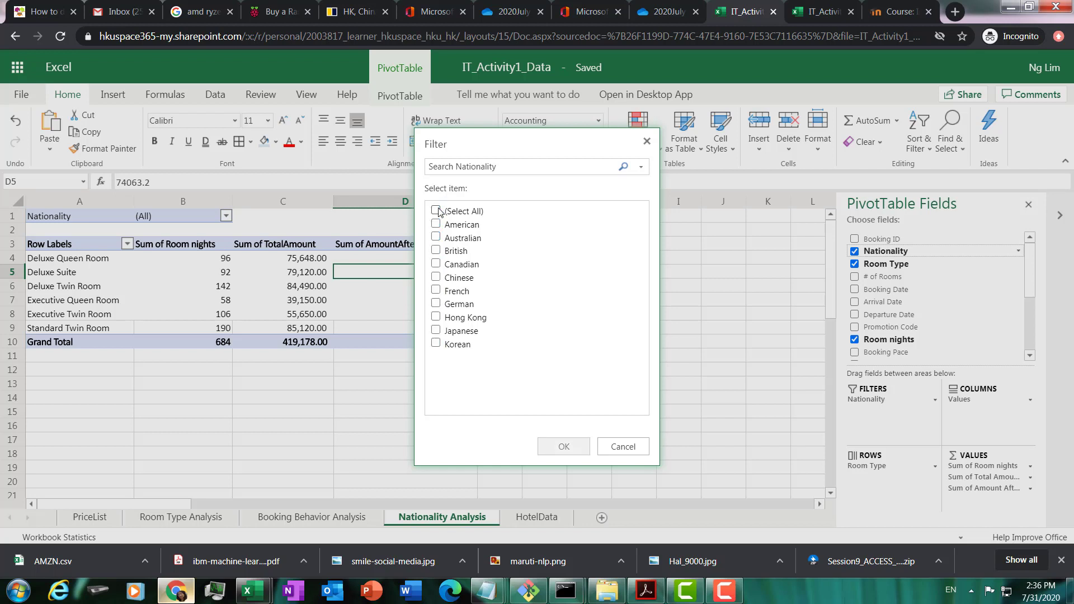
{"action": "left_click", "coordinate": [437, 278]}
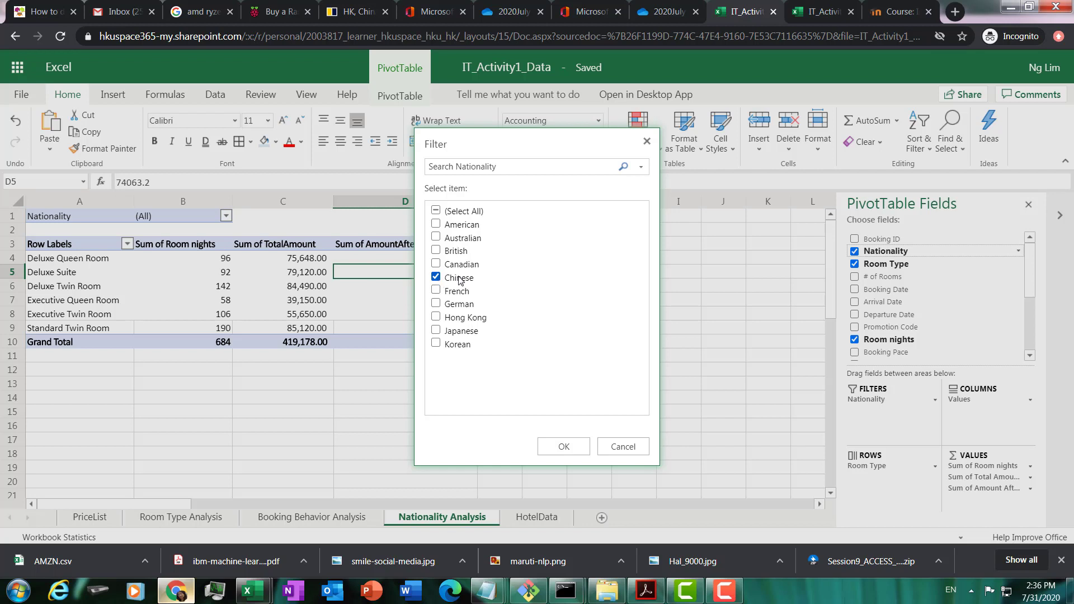
{"action": "left_click", "coordinate": [565, 447]}
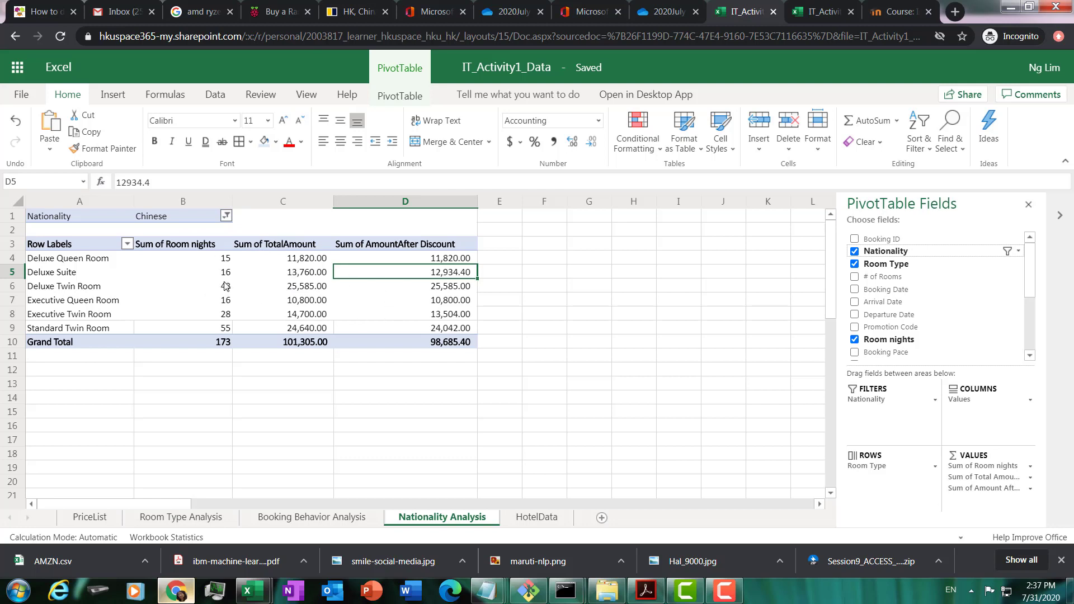
Step: Change the nationality filter of the PivotTable from Chinese to American
{"action": "left_click", "coordinate": [226, 216]}
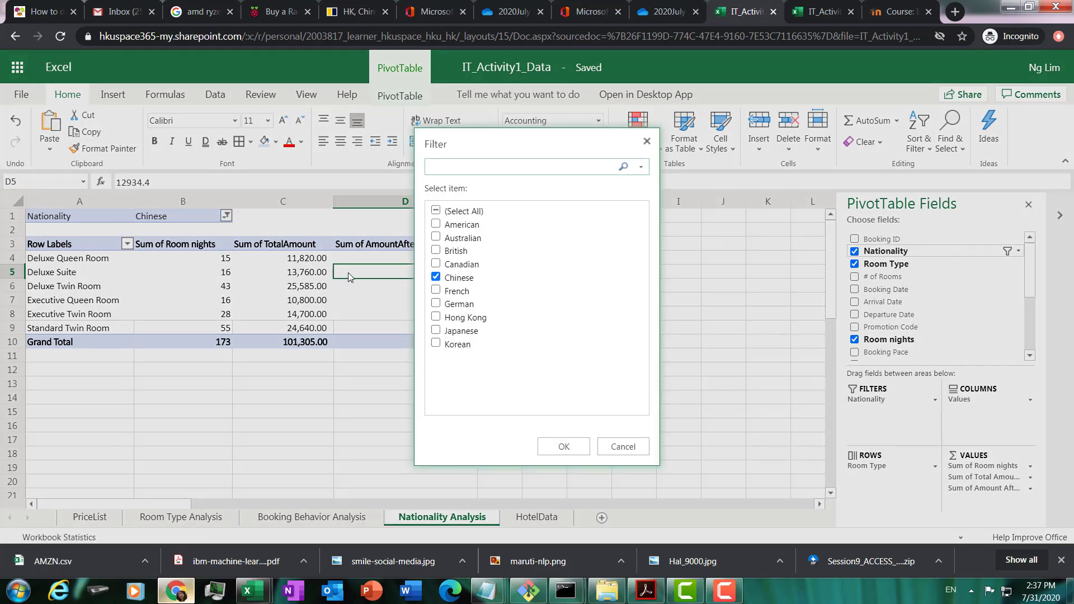
{"action": "left_click", "coordinate": [436, 278]}
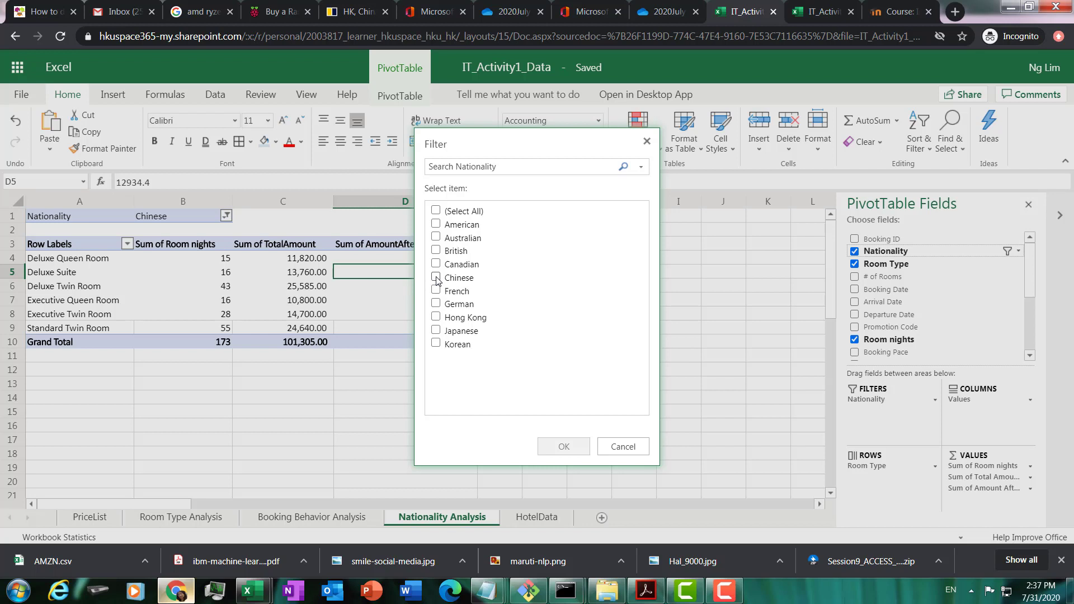
{"action": "left_click", "coordinate": [436, 225]}
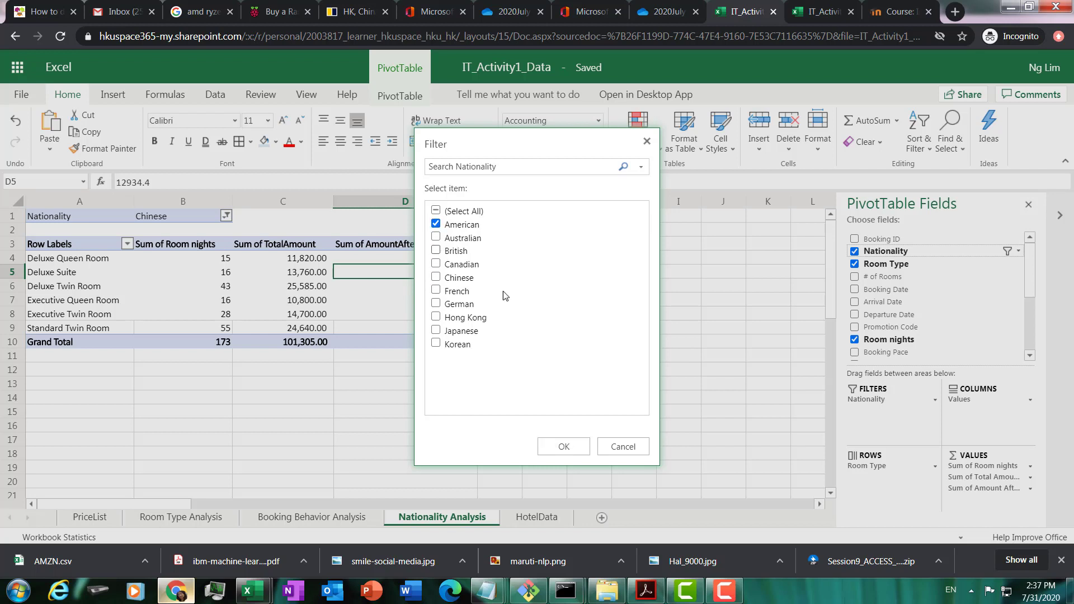
{"action": "left_click", "coordinate": [563, 446]}
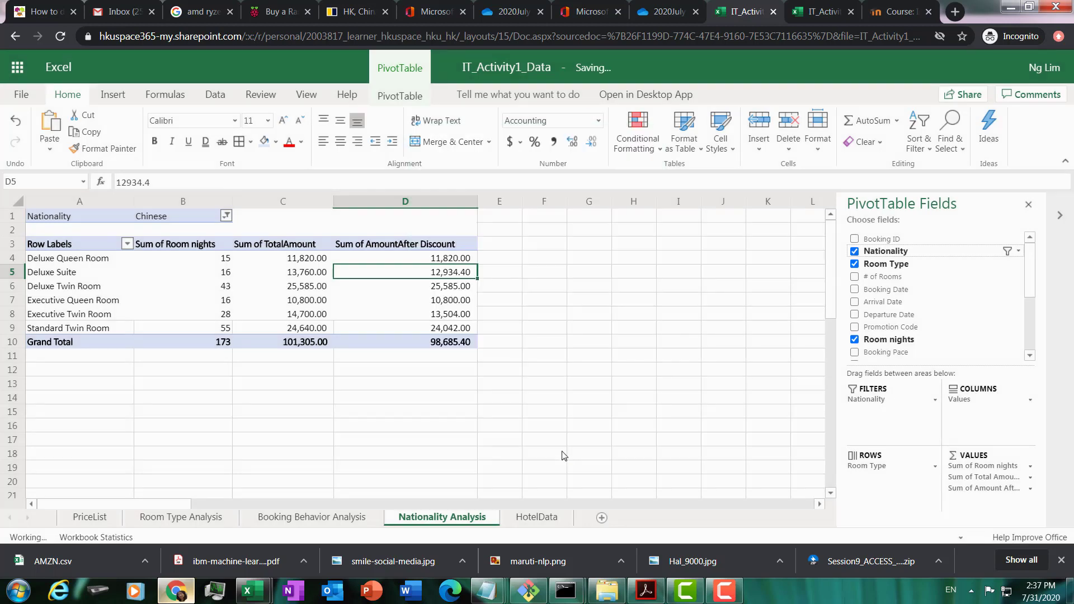
Step: Reset the PivotTable's nationality filter to include all nationalities
{"action": "left_click", "coordinate": [226, 216]}
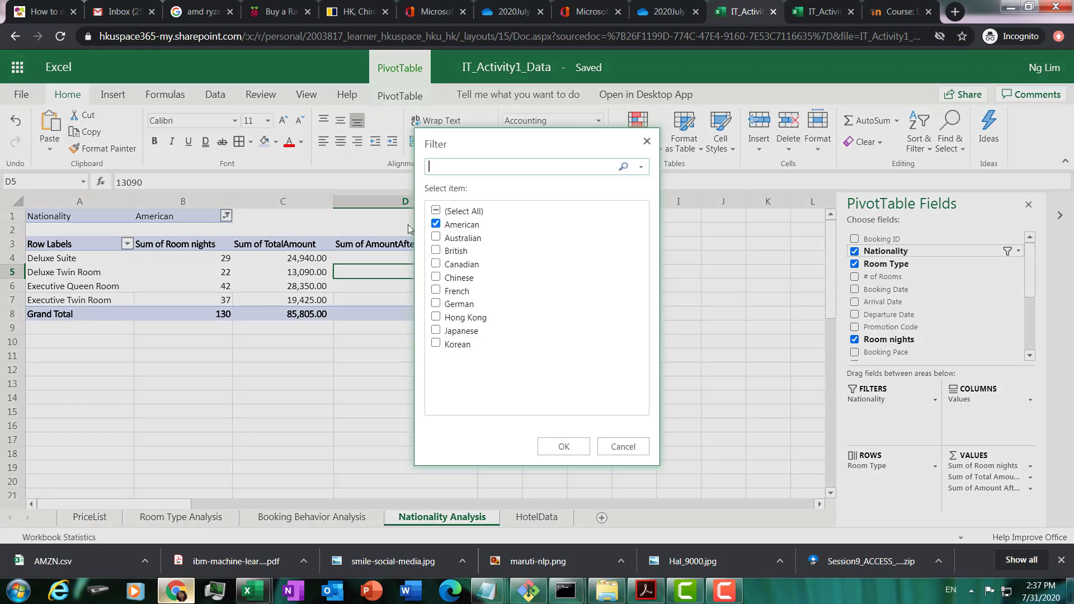
{"action": "left_click", "coordinate": [435, 211]}
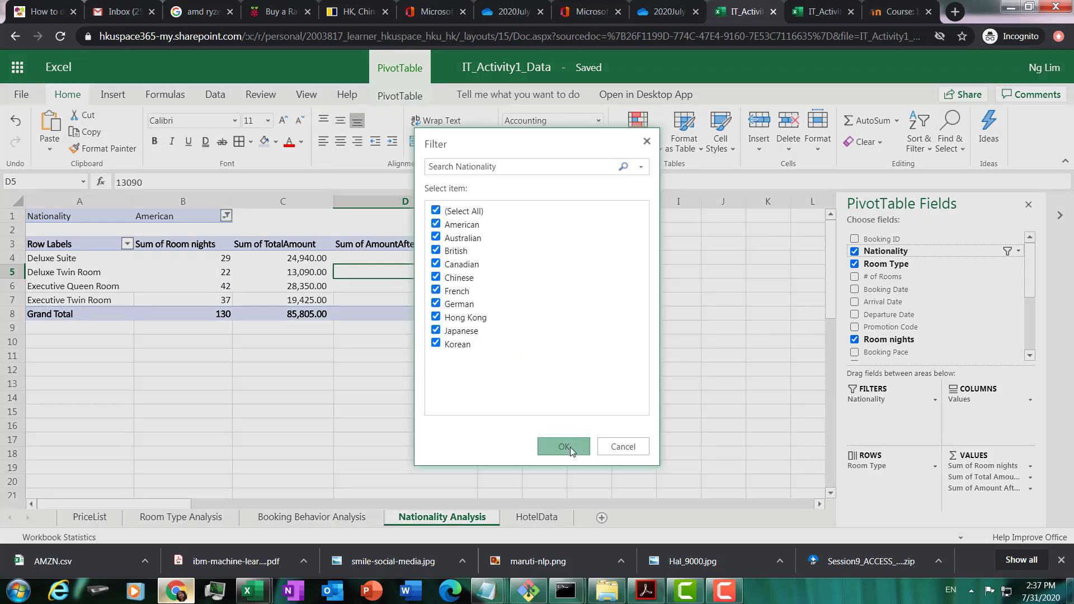
{"action": "left_click", "coordinate": [569, 447]}
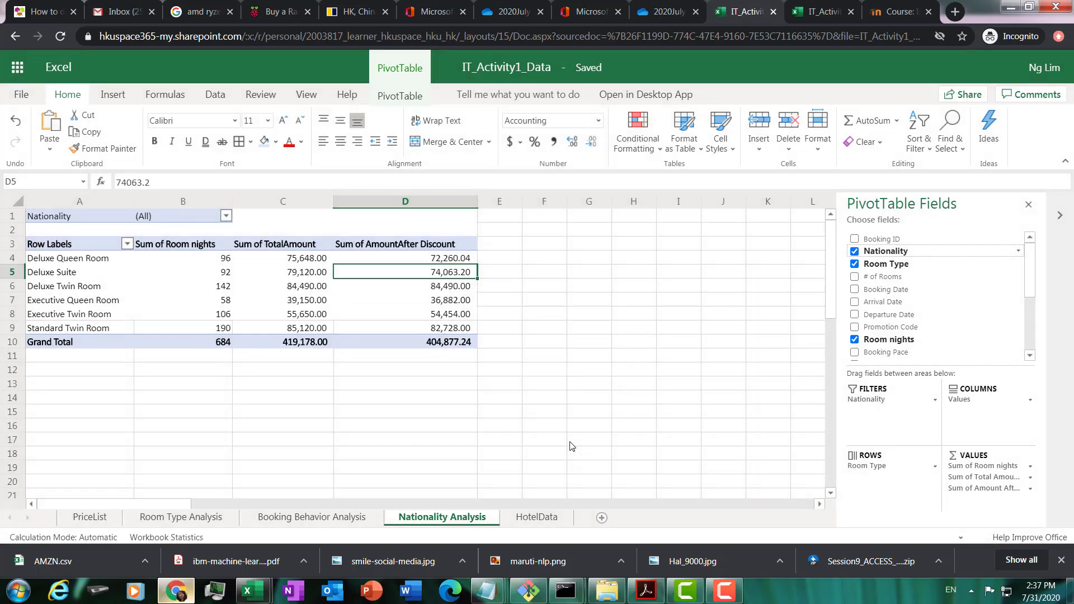
{"action": "left_click", "coordinate": [379, 302]}
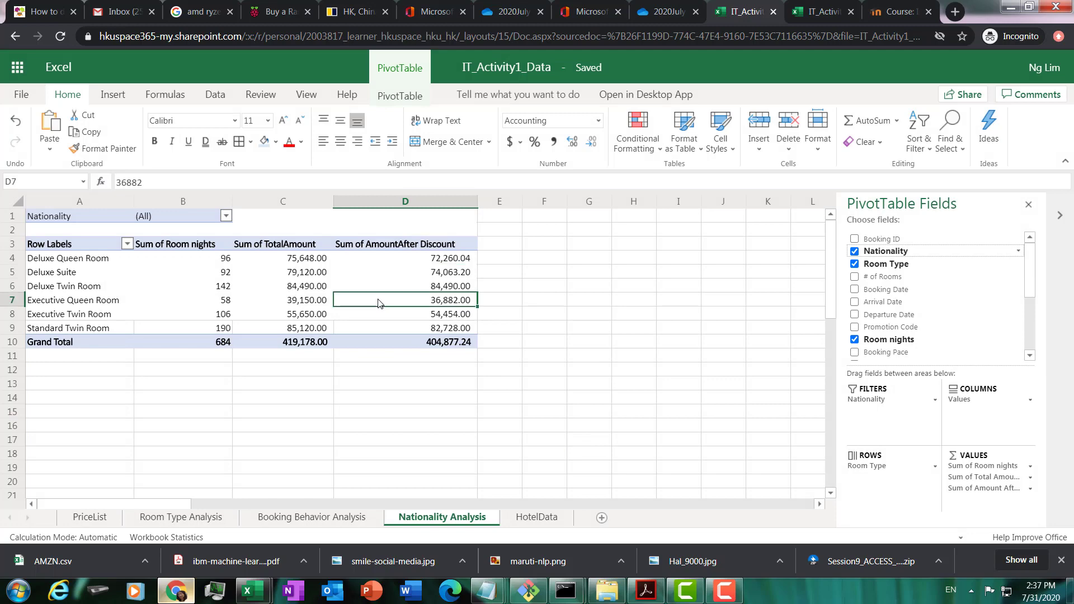
Step: Switch to the answers PDF to examine the Length of Stay table, and return to Excel to look through the PivotTable's available fields
{"action": "left_click", "coordinate": [646, 591]}
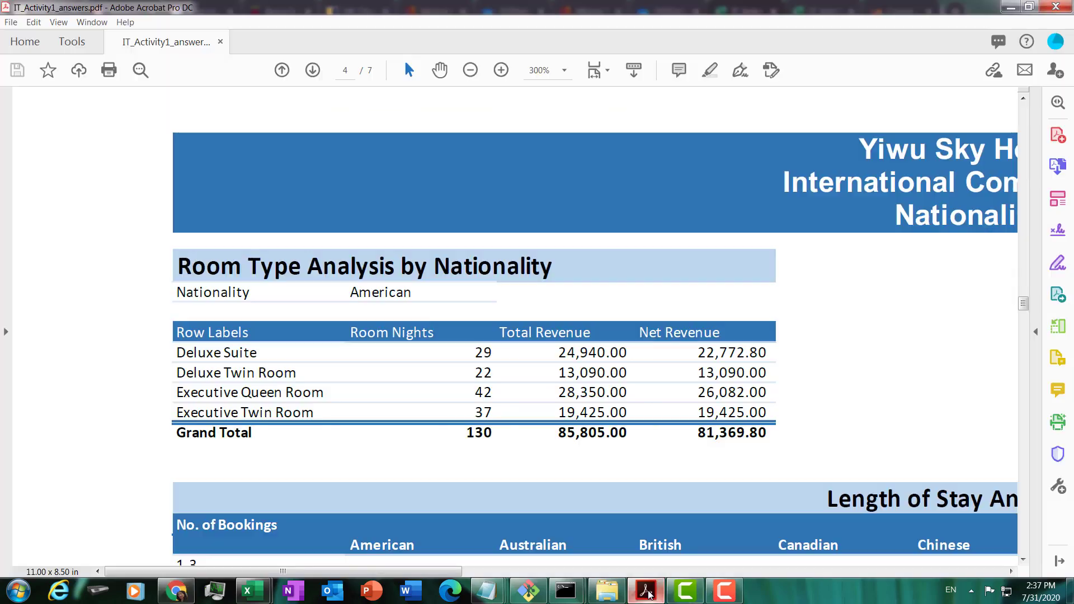
{"action": "left_click_drag", "start_coordinate": [1023, 304], "coordinate": [1025, 314]}
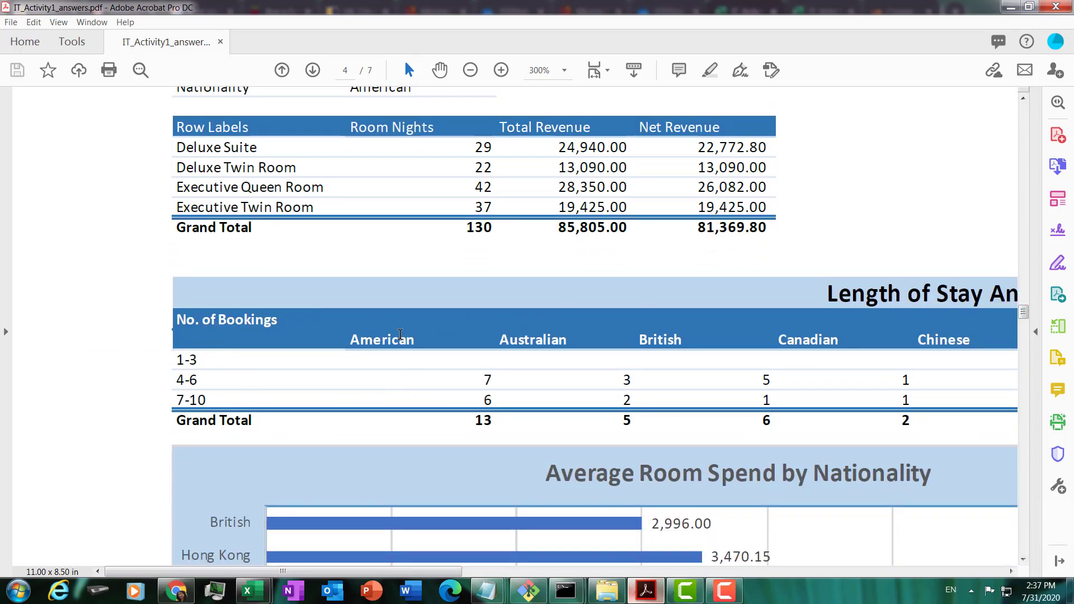
{"action": "left_click", "coordinate": [177, 591]}
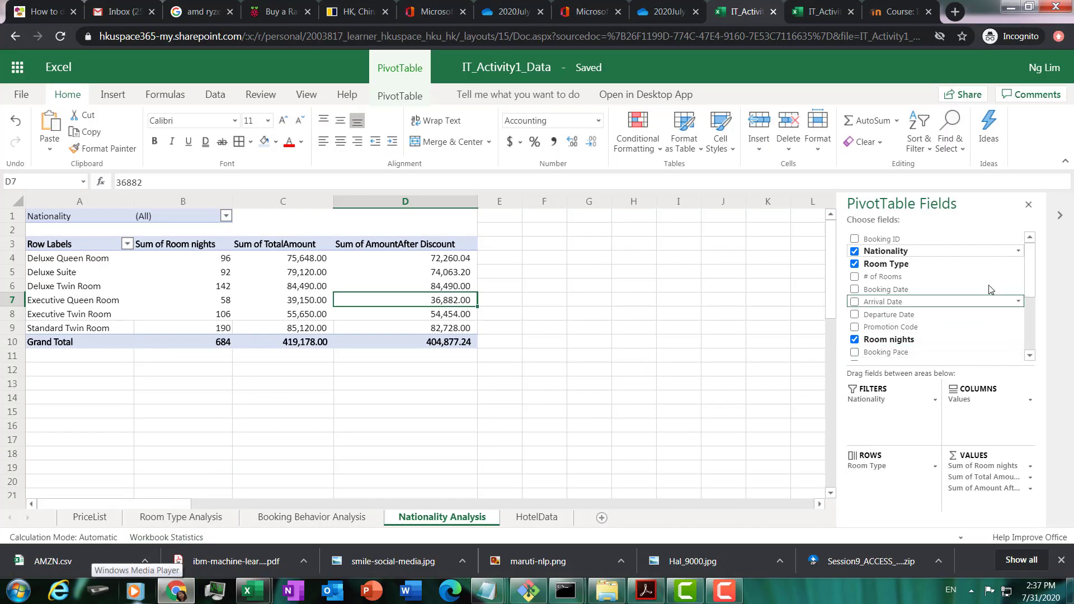
{"action": "left_click_drag", "start_coordinate": [1029, 277], "coordinate": [1031, 337]}
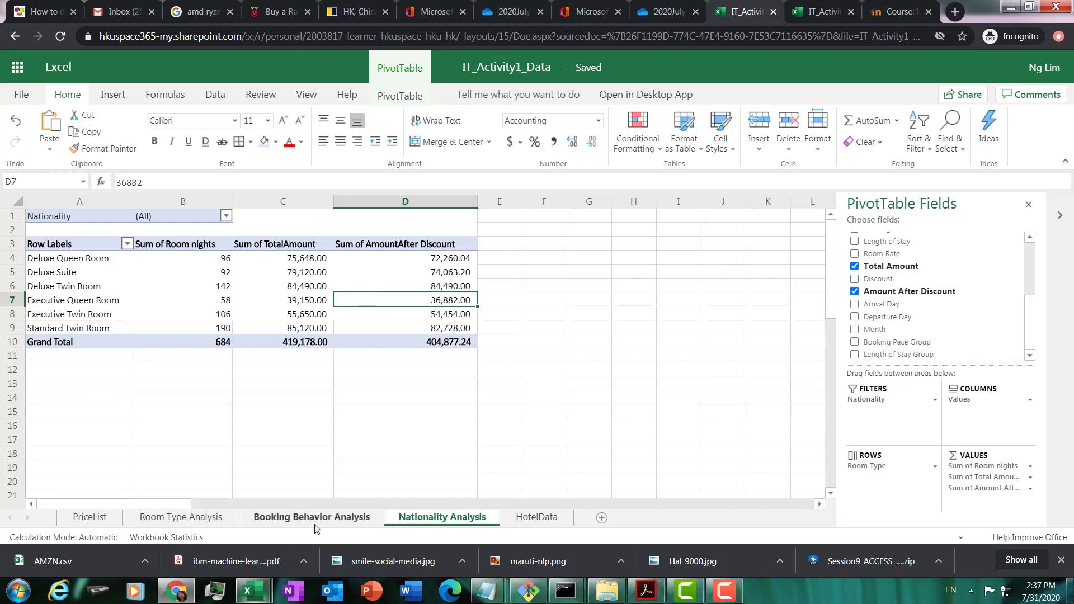
Step: Create a PivotTable from Table1 on the HotelData sheet, placed at cell A14 of the Nationality Analysis sheet
{"action": "left_click", "coordinate": [520, 519]}
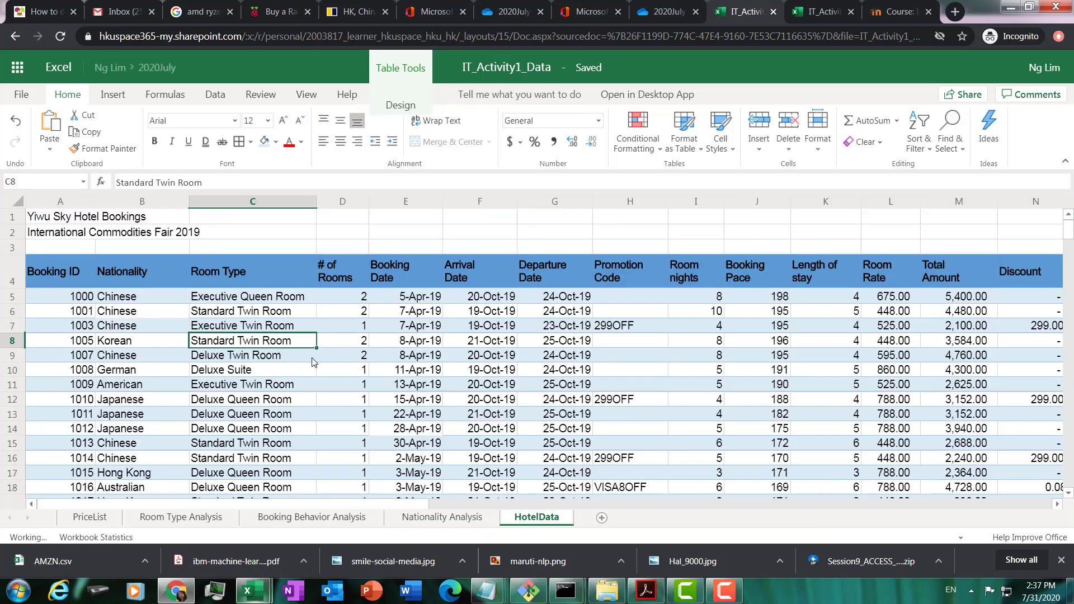
{"action": "left_click", "coordinate": [240, 311]}
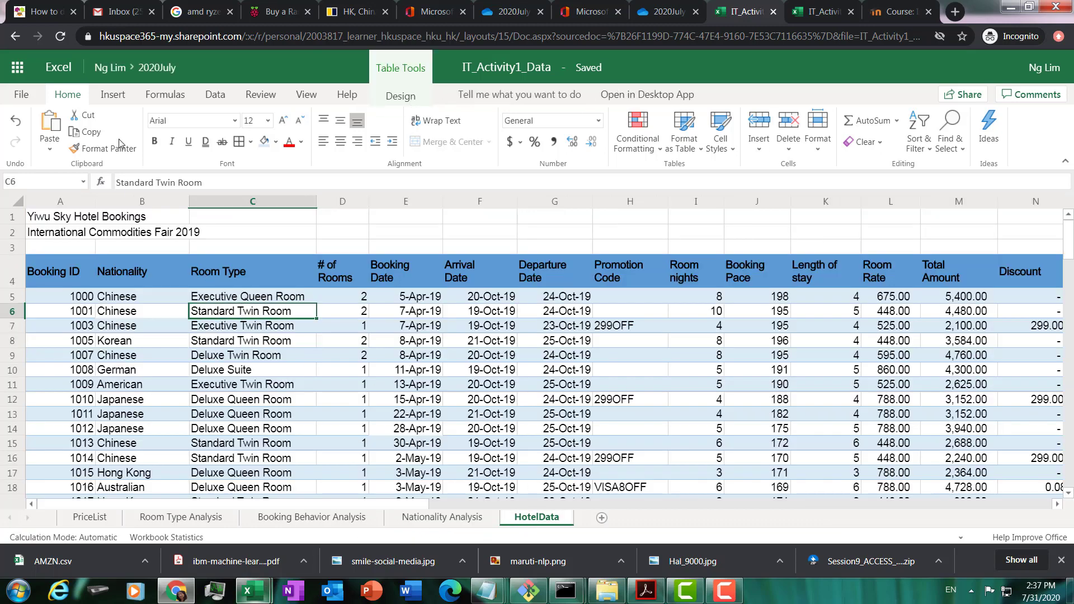
{"action": "left_click", "coordinate": [114, 95]}
{"action": "left_click", "coordinate": [128, 128]}
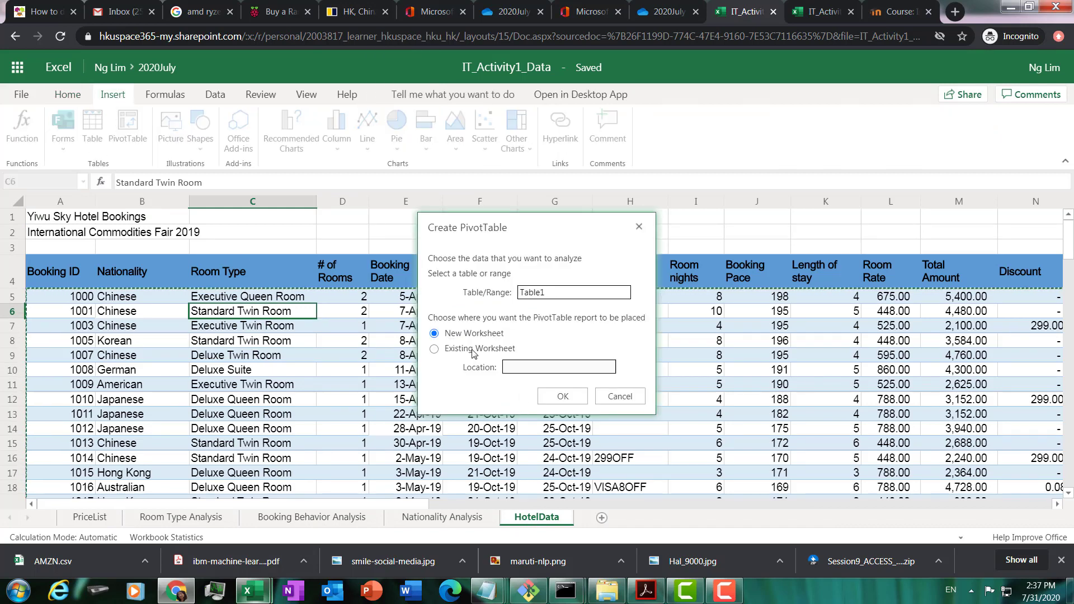
{"action": "left_click", "coordinate": [434, 349]}
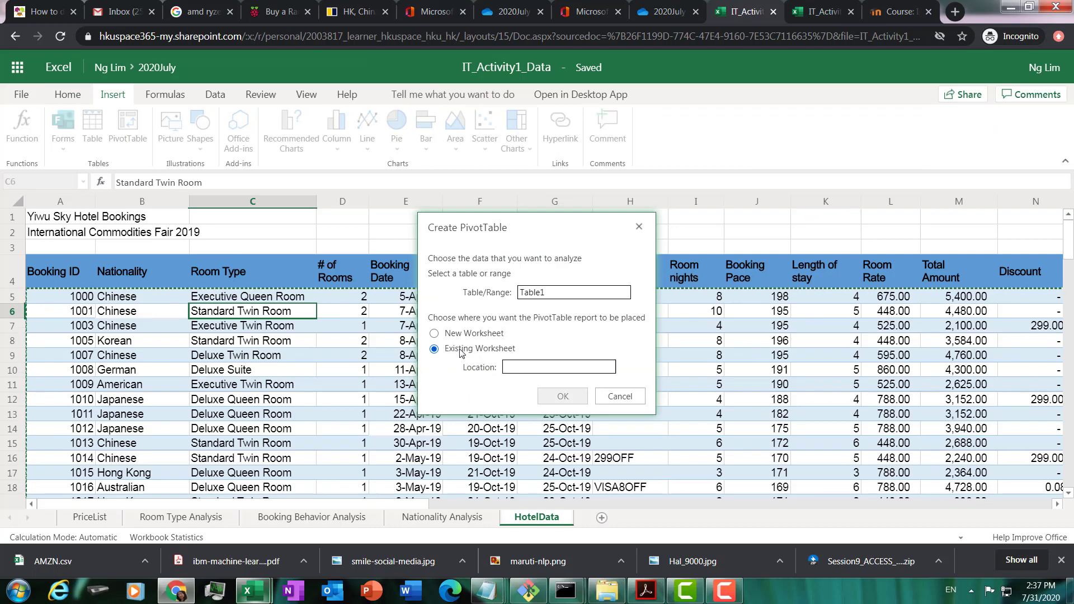
{"action": "left_click", "coordinate": [432, 512]}
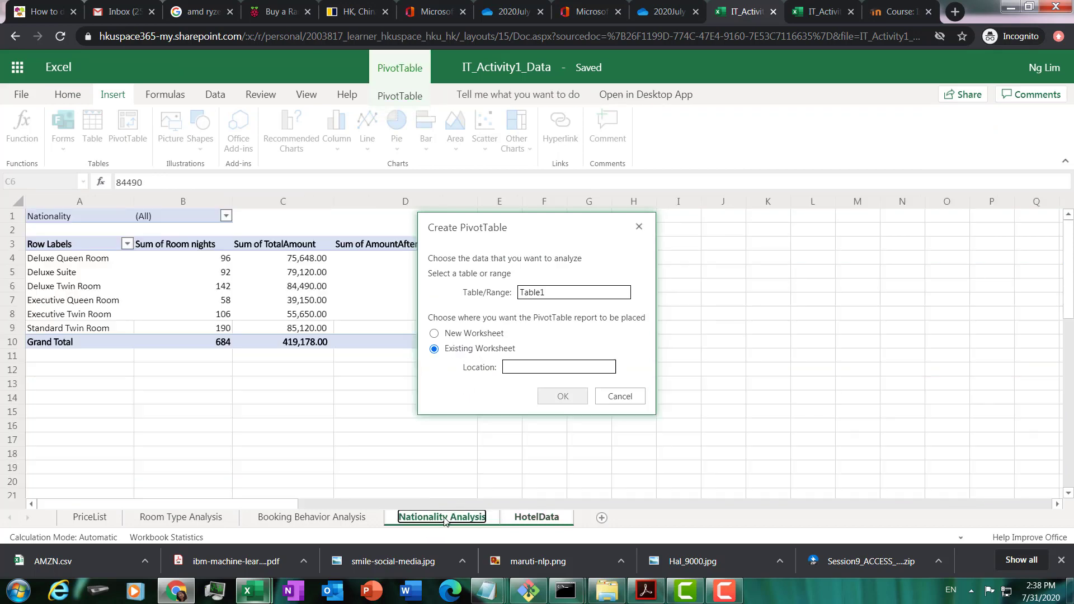
{"action": "left_click", "coordinate": [52, 399]}
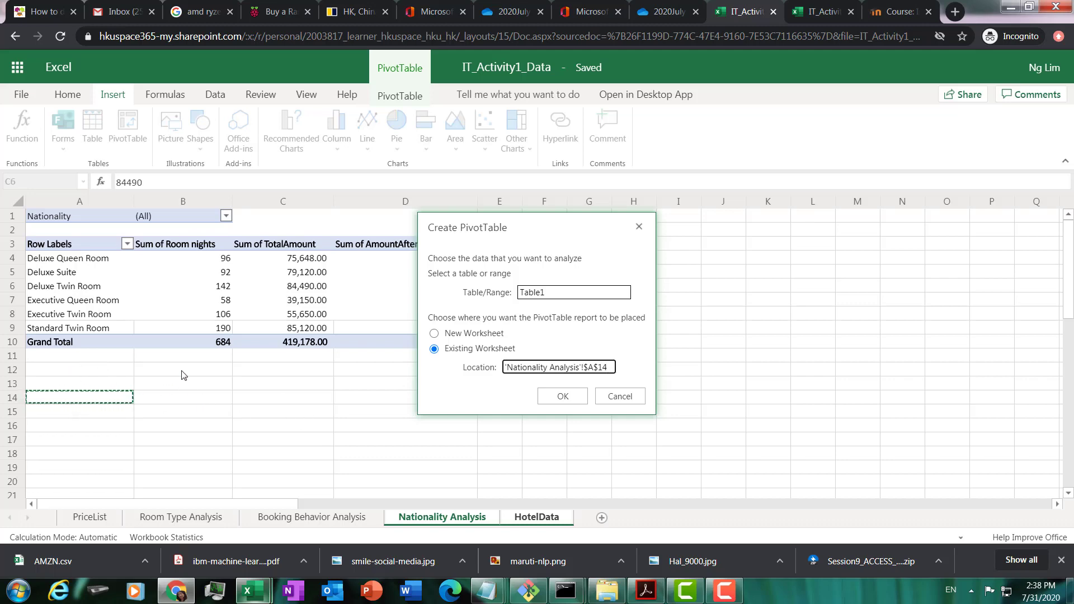
{"action": "left_click", "coordinate": [556, 398]}
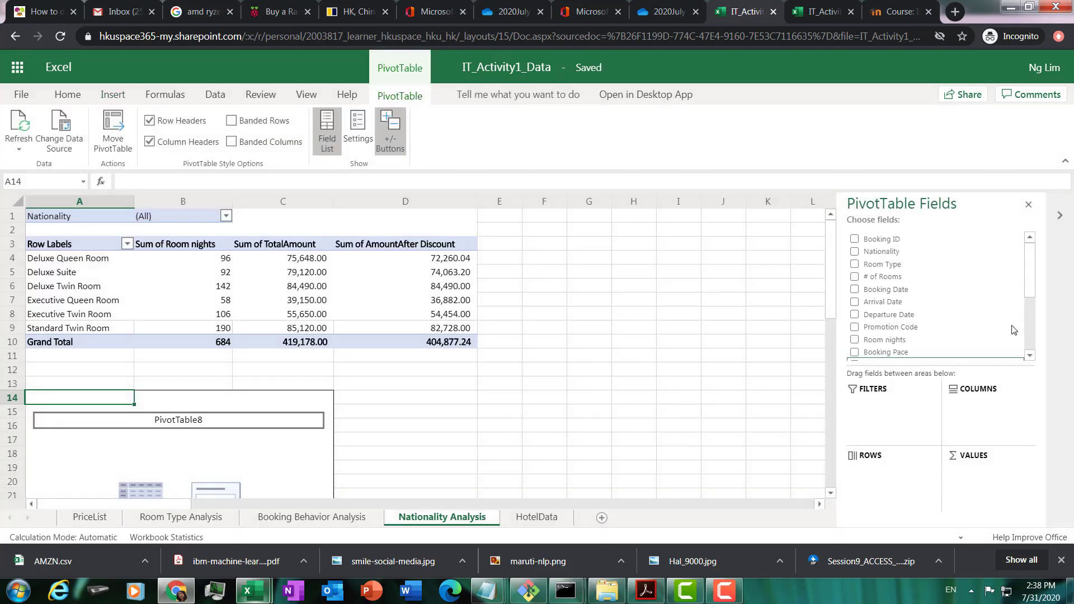
Step: Add Length of Stay Group as rows and Booking ID as values of the new PivotTable
{"action": "scroll", "coordinate": [1029, 284], "scroll_direction": "down", "scroll_amount": 5}
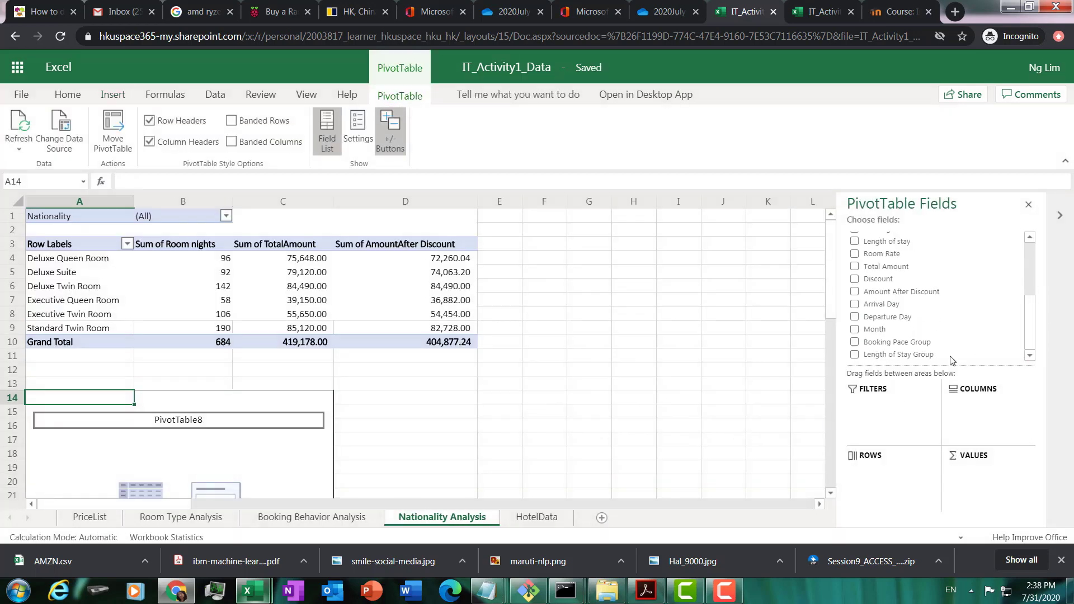
{"action": "left_click", "coordinate": [854, 355]}
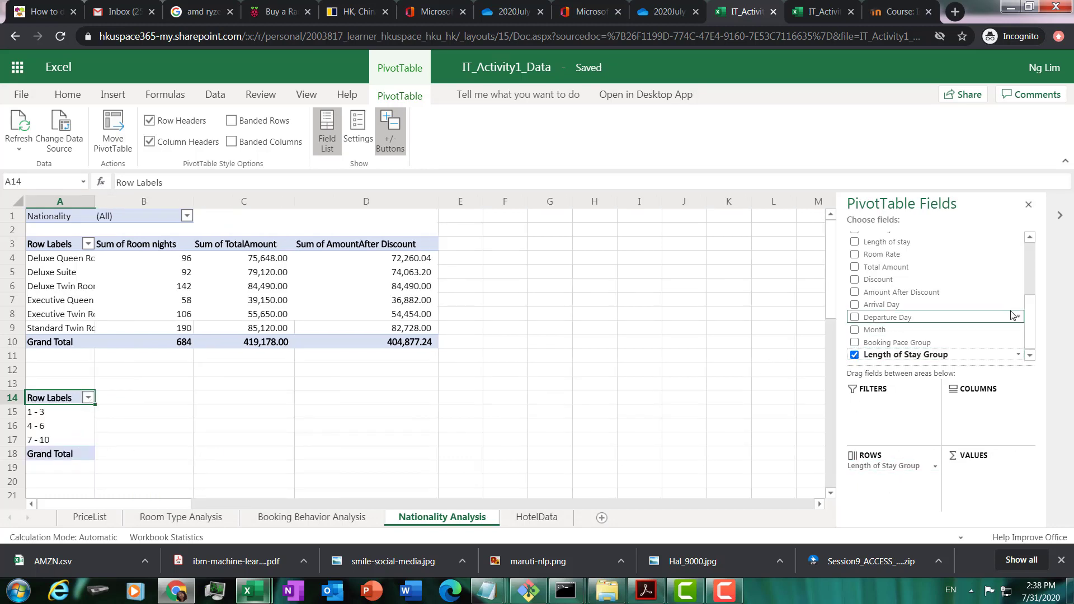
{"action": "left_click_drag", "start_coordinate": [1028, 307], "coordinate": [1040, 228]}
{"action": "left_click", "coordinate": [855, 239]}
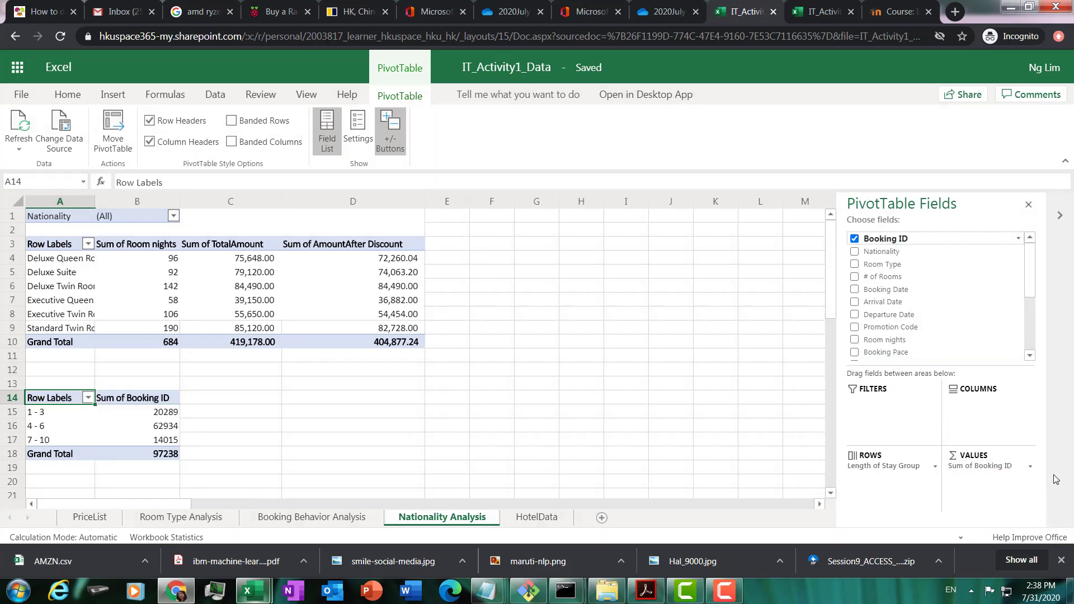
Step: Summarize the Booking ID value field by Count instead of Sum
{"action": "left_click", "coordinate": [1029, 466]}
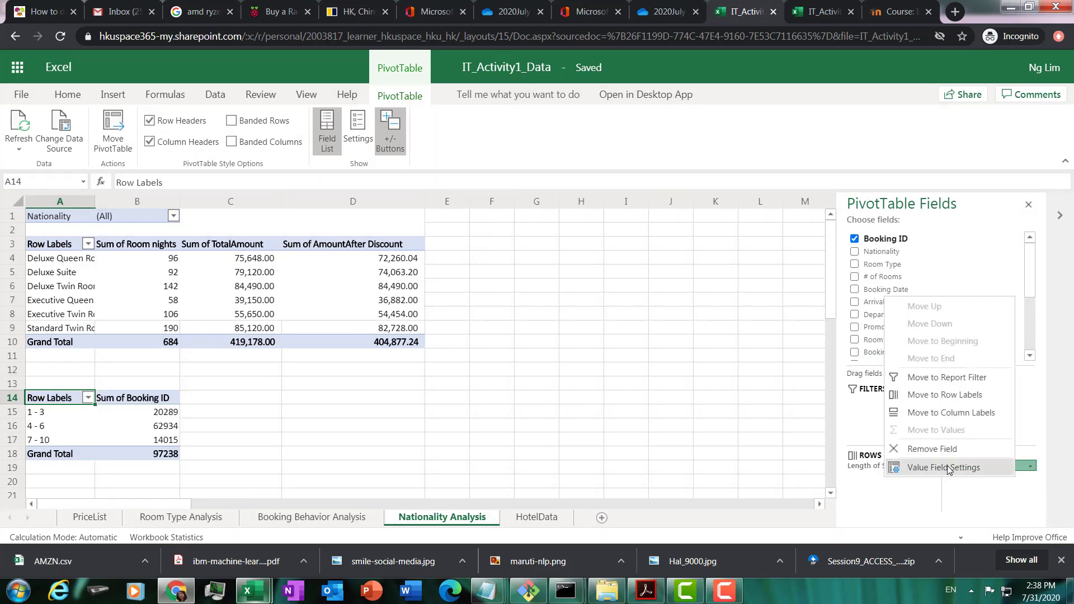
{"action": "left_click", "coordinate": [965, 468]}
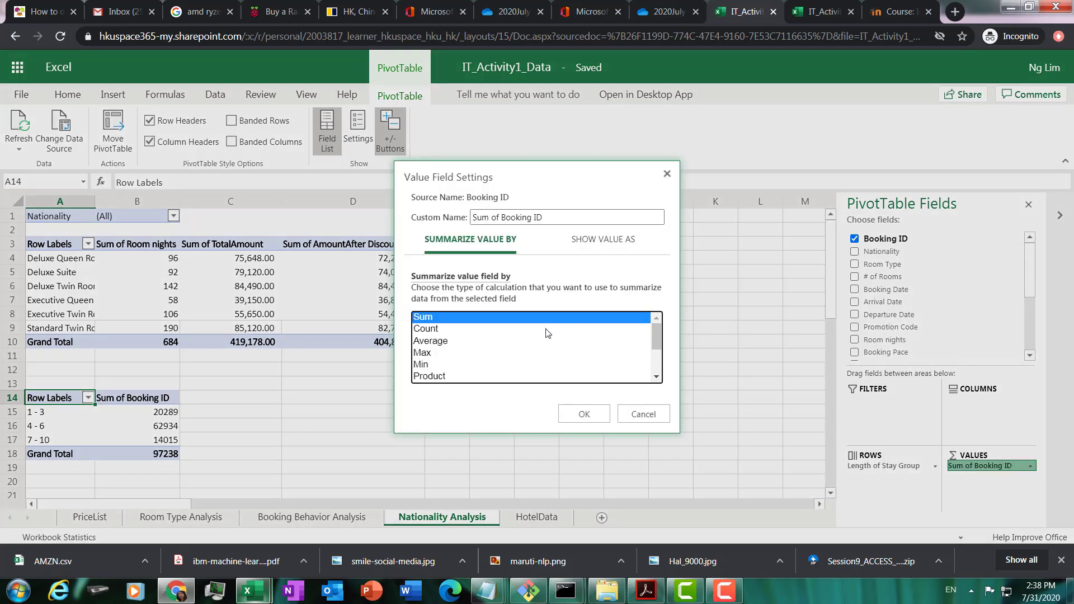
{"action": "left_click", "coordinate": [429, 331]}
{"action": "left_click", "coordinate": [584, 414]}
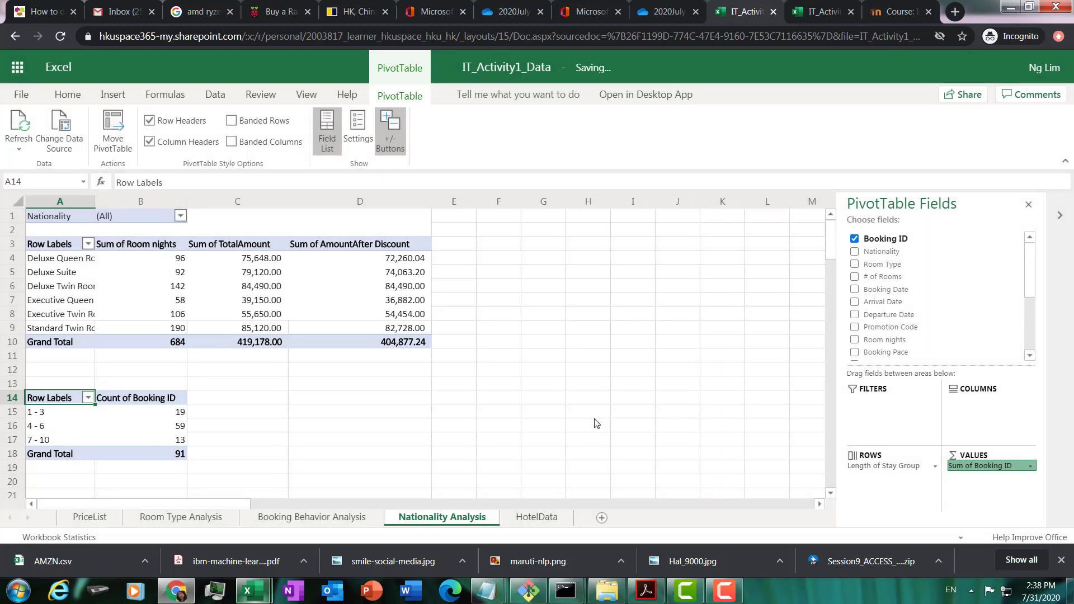
Step: Place Nationality in the columns area of the length-of-stay PivotTable and widen the columns holding the revenue amounts above
{"action": "left_click", "coordinate": [144, 425]}
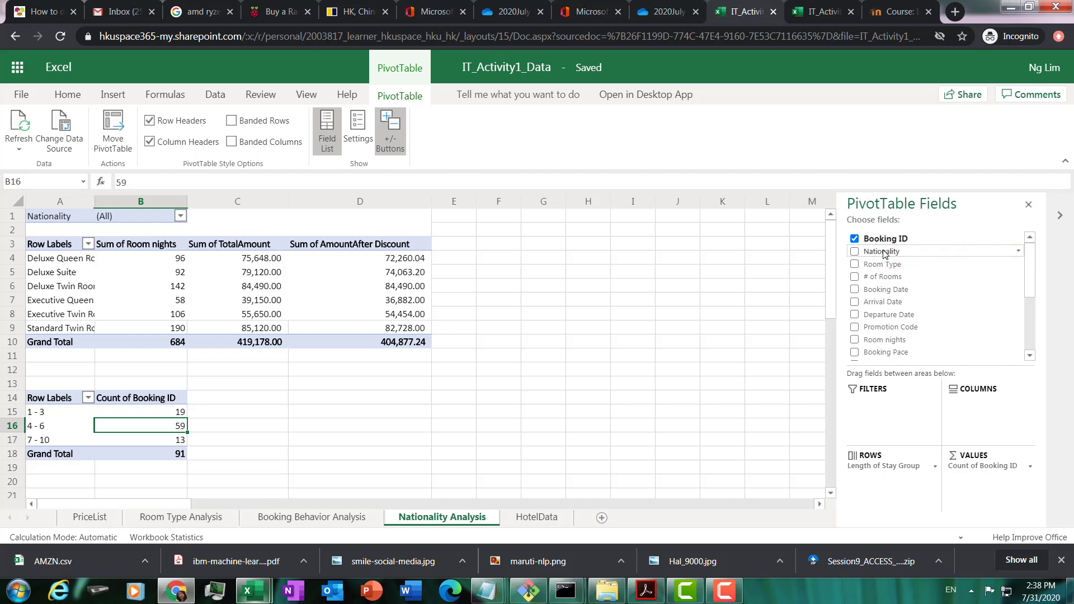
{"action": "left_click_drag", "start_coordinate": [883, 255], "coordinate": [983, 409]}
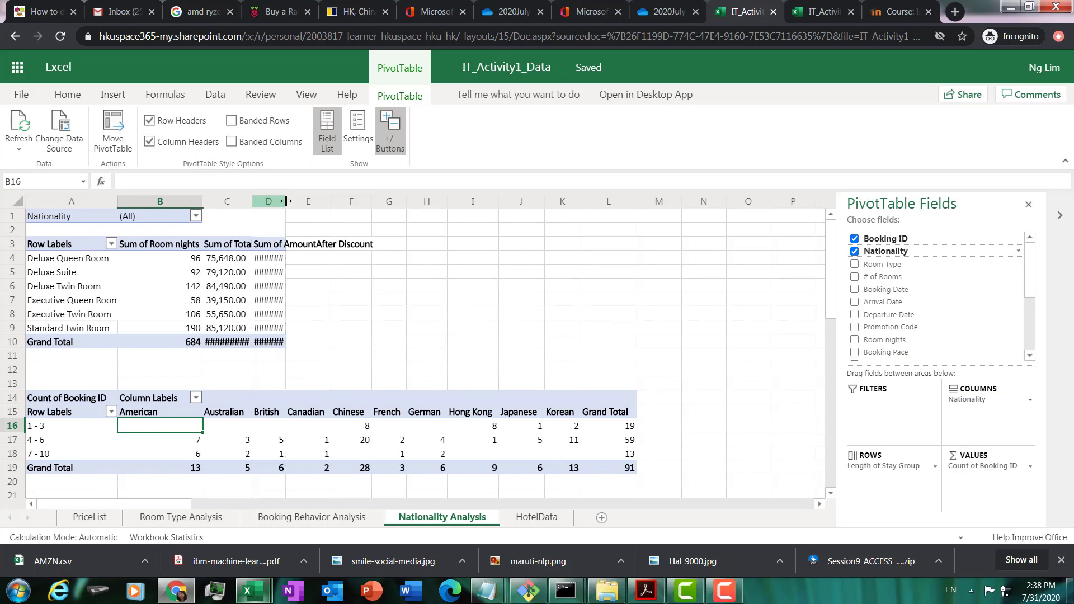
{"action": "mouse_move", "coordinate": [285, 201]}
{"action": "left_mouse_down"}
{"action": "mouse_move", "coordinate": [308, 201]}
{"action": "mouse_move", "coordinate": [269, 197]}
{"action": "left_mouse_up"}
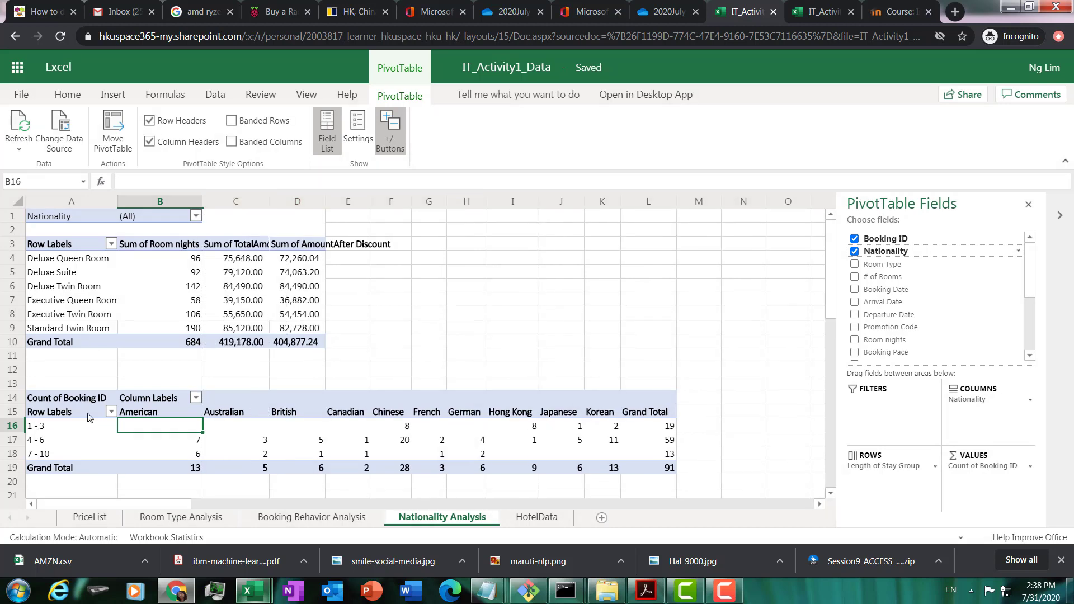
{"action": "left_click", "coordinate": [110, 411]}
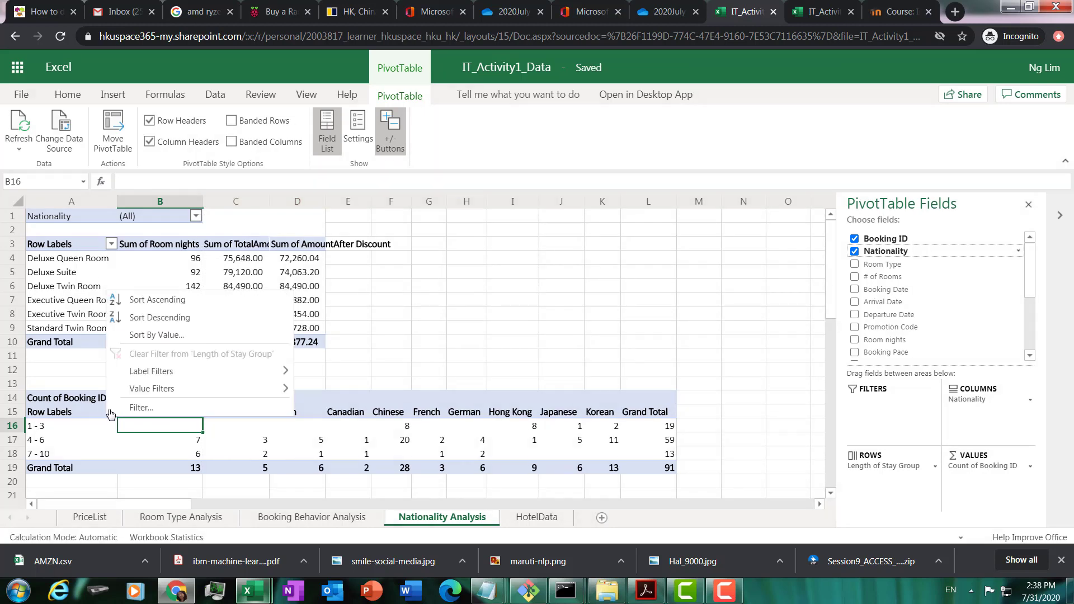
{"action": "left_click", "coordinate": [134, 408]}
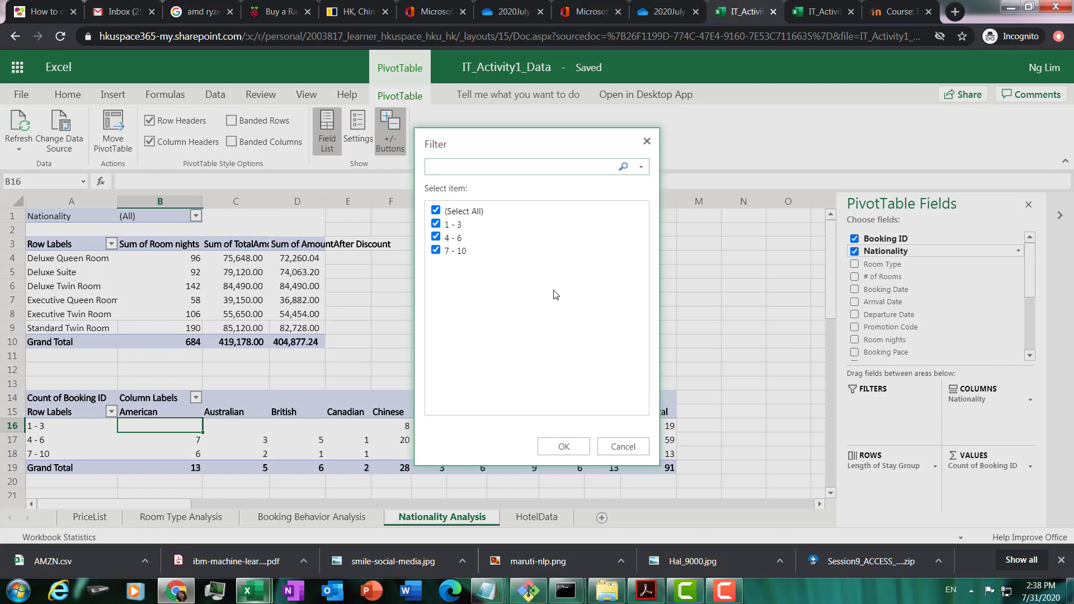
{"action": "left_click", "coordinate": [625, 448]}
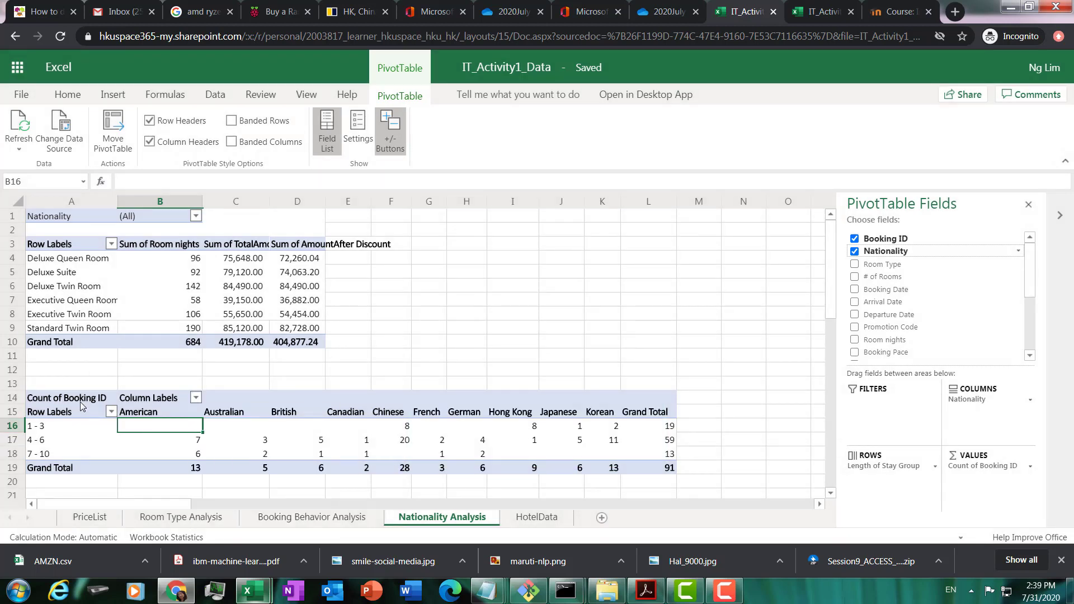
Step: Rename the Booking ID count field to "No. of Bookings" in the length-of-stay PivotTable
{"action": "left_click", "coordinate": [1030, 466]}
{"action": "left_click", "coordinate": [954, 467]}
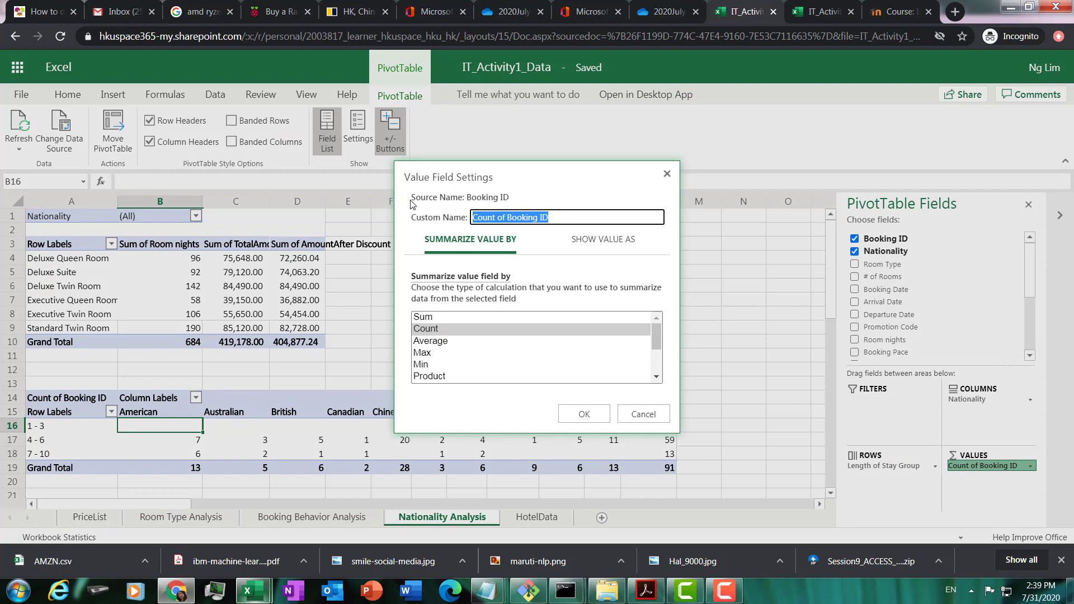
{"action": "type", "text": "No. of"}
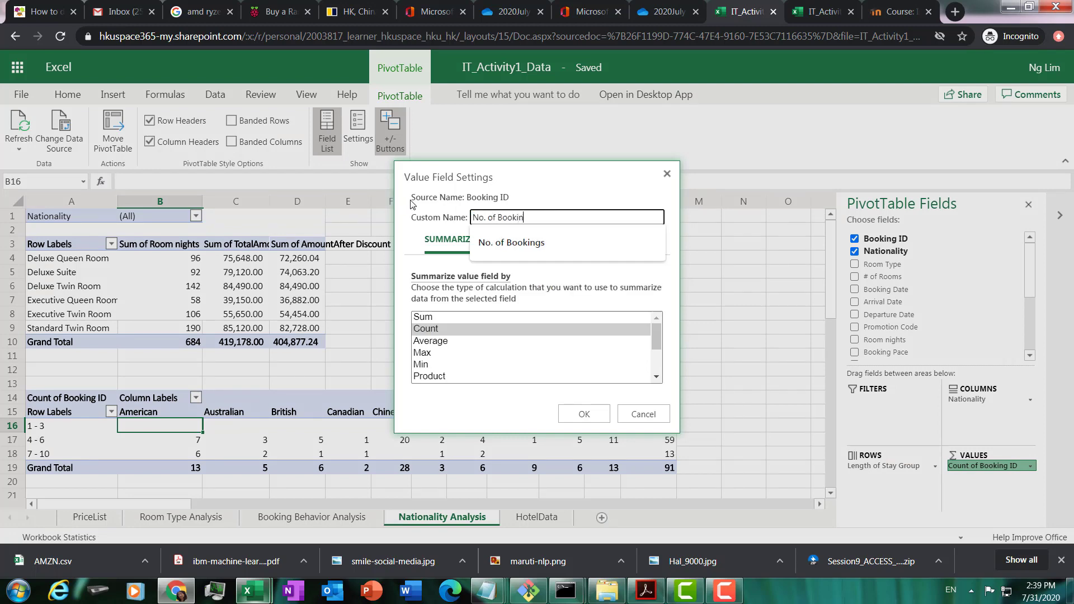
{"action": "type", "text": " Bookin"}
{"action": "key", "text": "Down"}
{"action": "key", "text": "Return"}
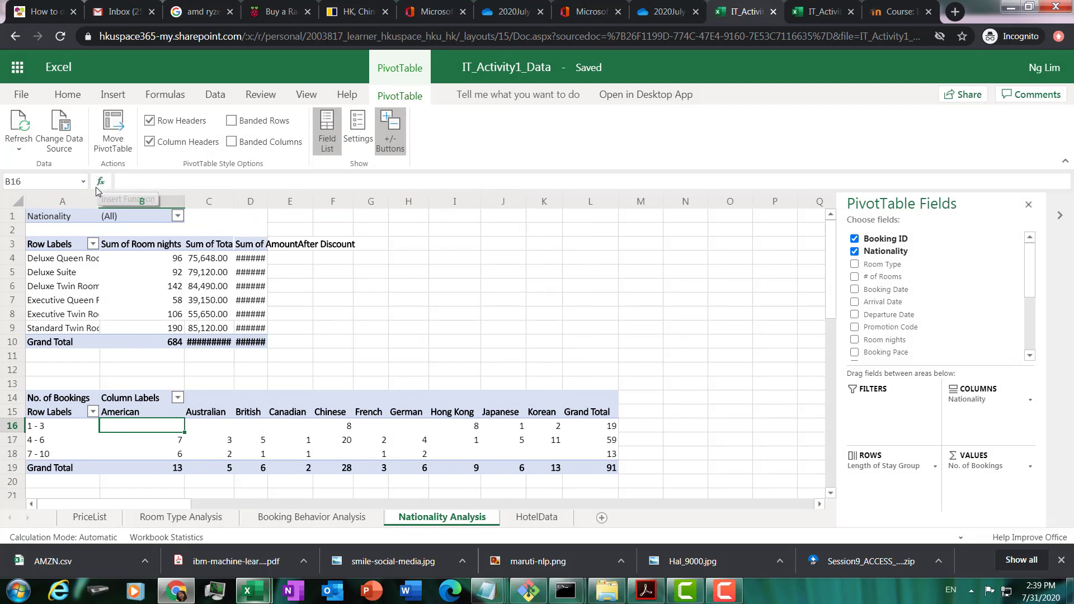
Step: Widen columns A, C and D so the room type labels and revenue amounts fit
{"action": "left_click_drag", "start_coordinate": [100, 200], "coordinate": [118, 199]}
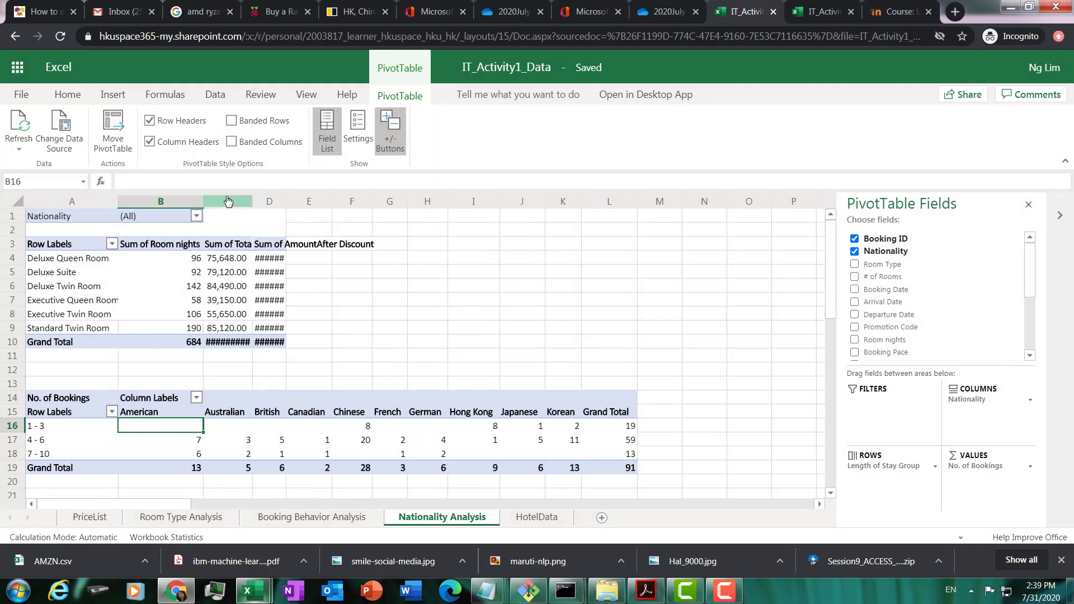
{"action": "left_click_drag", "start_coordinate": [253, 201], "coordinate": [351, 205]}
{"action": "left_click", "coordinate": [401, 357]}
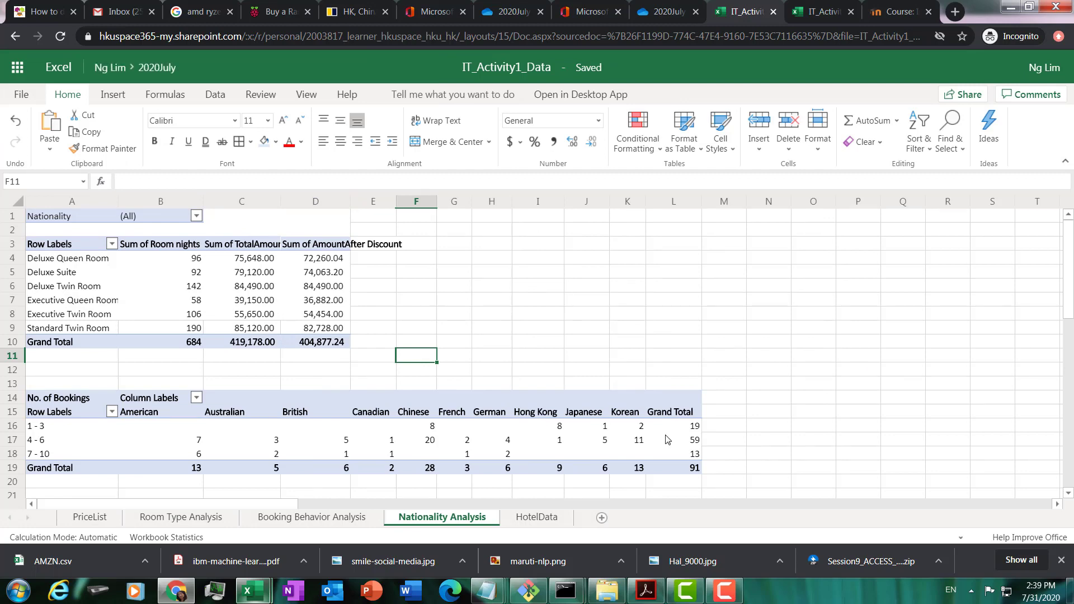
Step: Switch to the answers PDF and examine the Average Room Spend by Nationality bar chart
{"action": "left_click", "coordinate": [680, 426]}
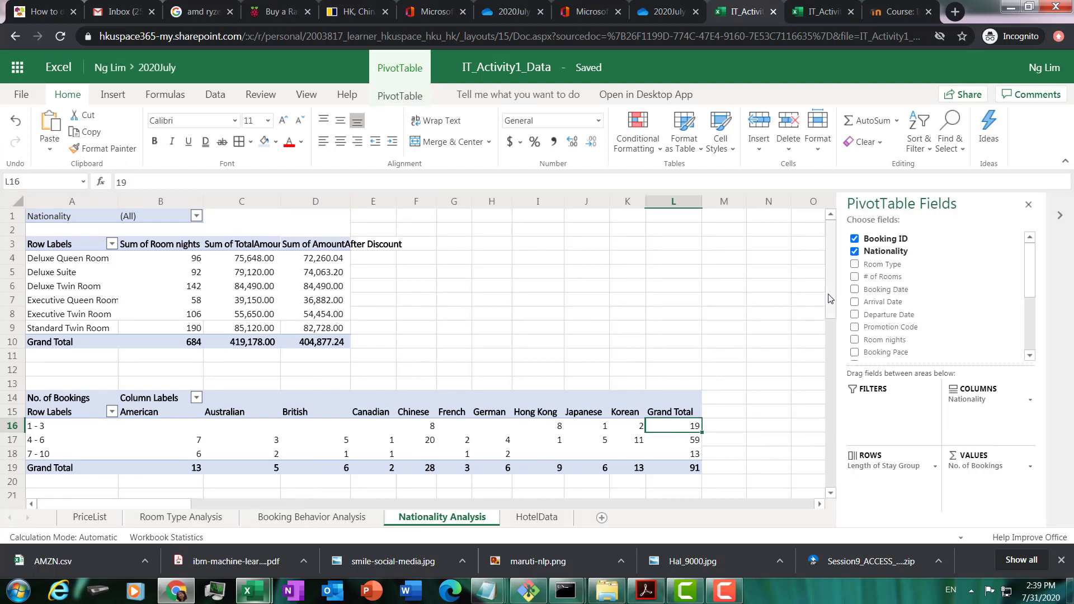
{"action": "left_click_drag", "start_coordinate": [830, 305], "coordinate": [833, 377]}
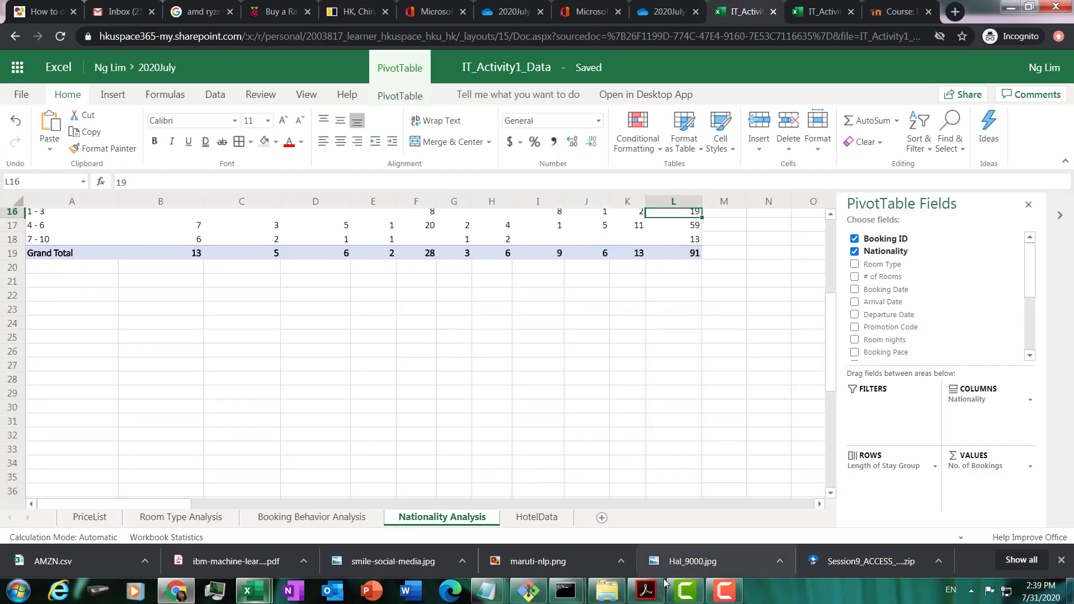
{"action": "left_click", "coordinate": [646, 590]}
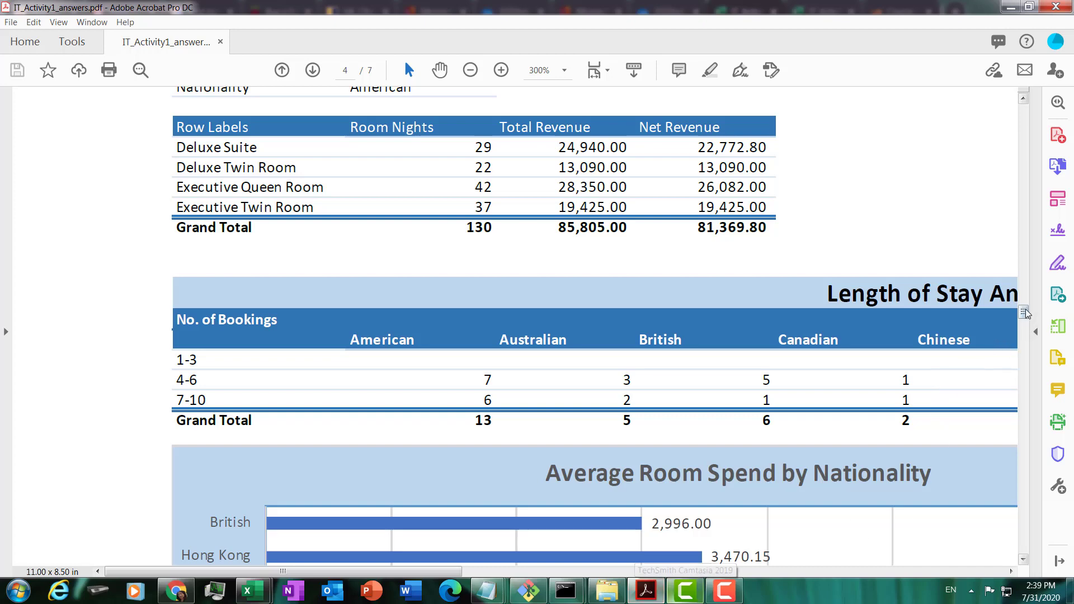
{"action": "left_click_drag", "start_coordinate": [1027, 326], "coordinate": [1033, 330]}
{"action": "left_click_drag", "start_coordinate": [441, 575], "coordinate": [500, 574]}
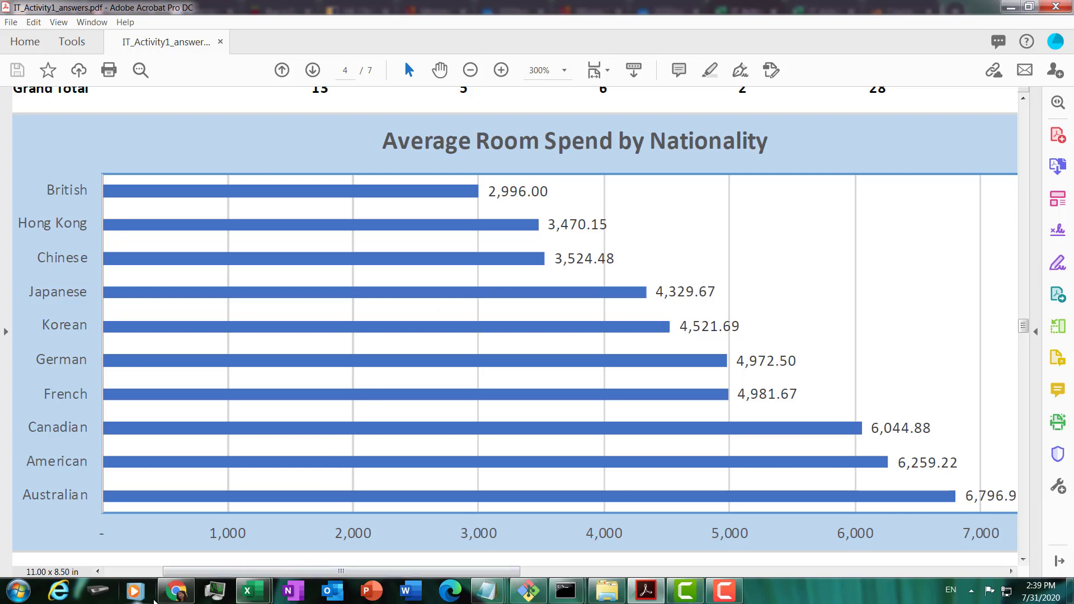
Step: Switch back to the Excel Online workbook and create a PivotTable from the HotelData sheet's Table1 at cell A24 of Nationality Analysis
{"action": "left_click", "coordinate": [177, 590]}
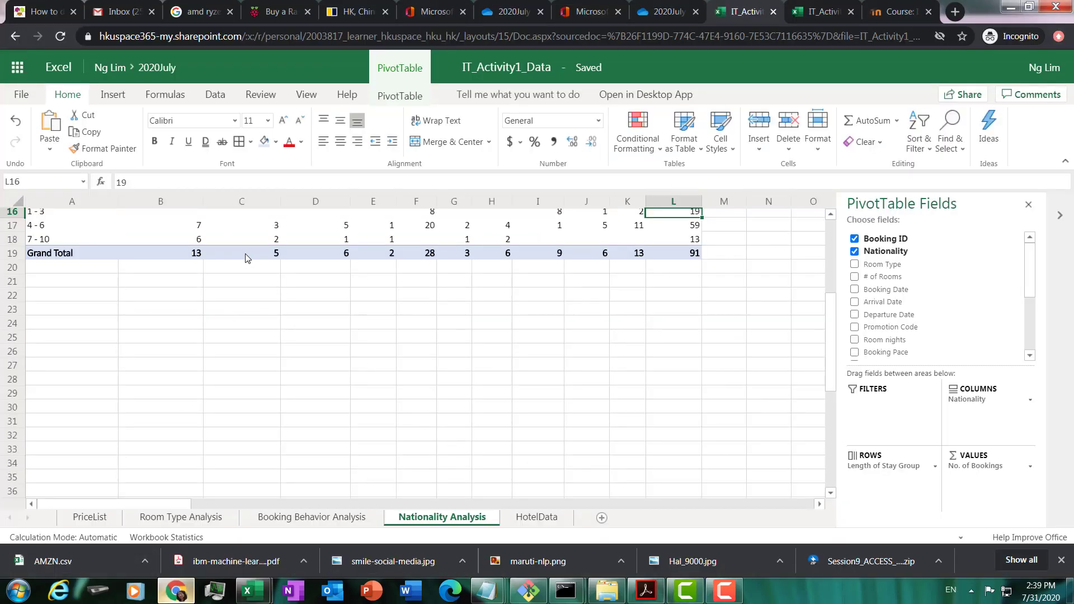
{"action": "left_click", "coordinate": [525, 517]}
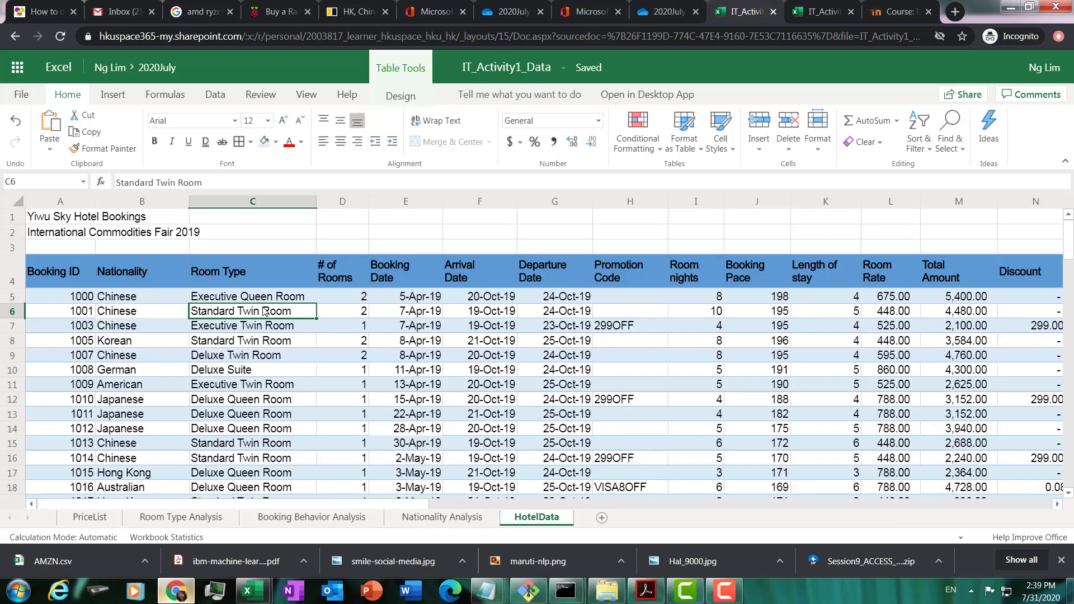
{"action": "left_click", "coordinate": [112, 94]}
{"action": "left_click", "coordinate": [130, 140]}
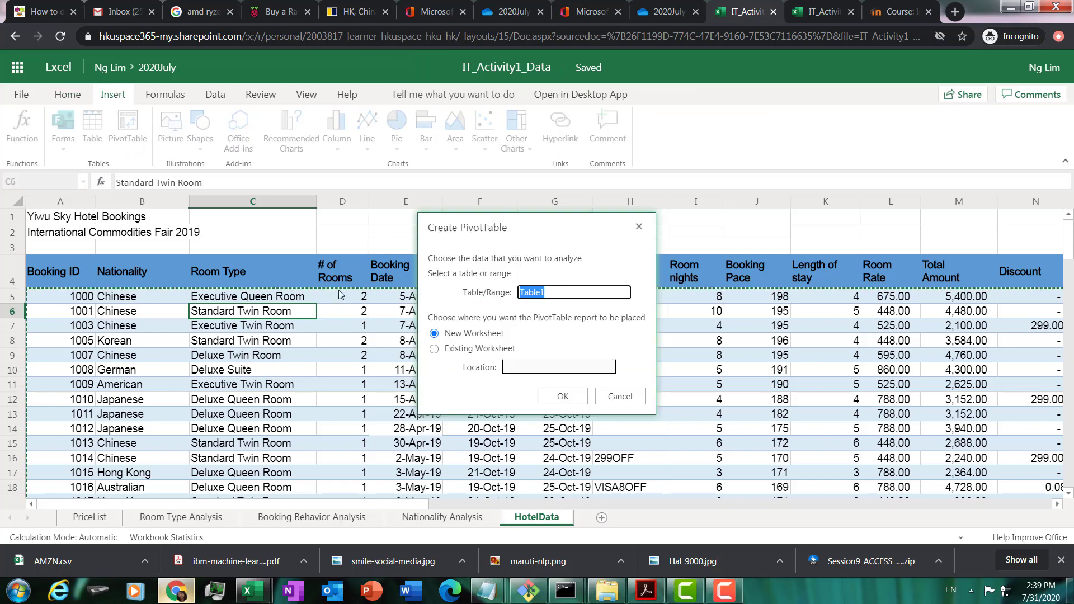
{"action": "left_click", "coordinate": [434, 349]}
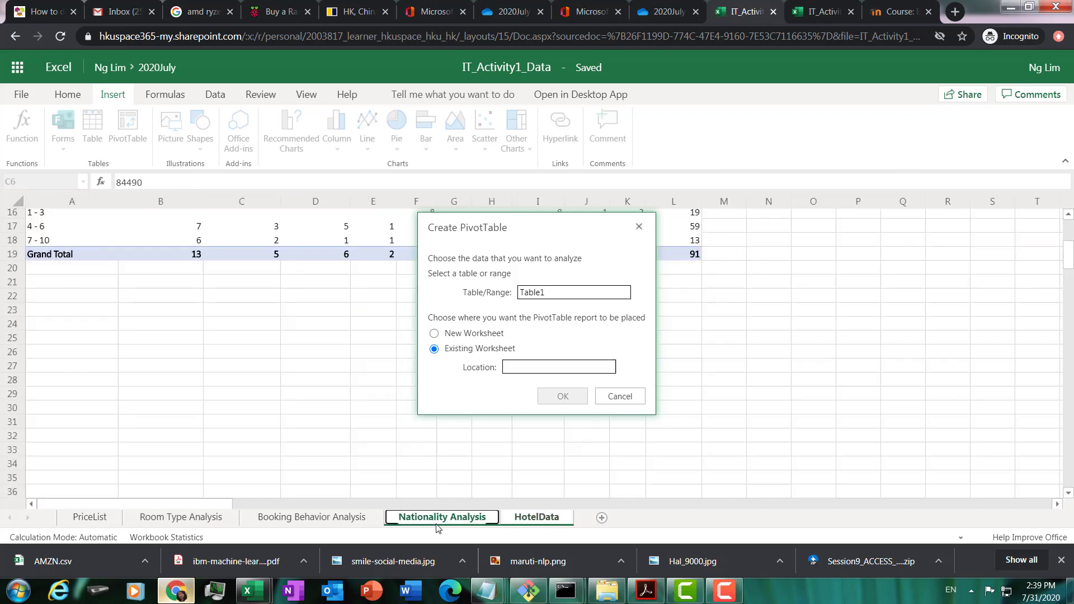
{"action": "left_click", "coordinate": [435, 517]}
{"action": "left_click", "coordinate": [78, 322]}
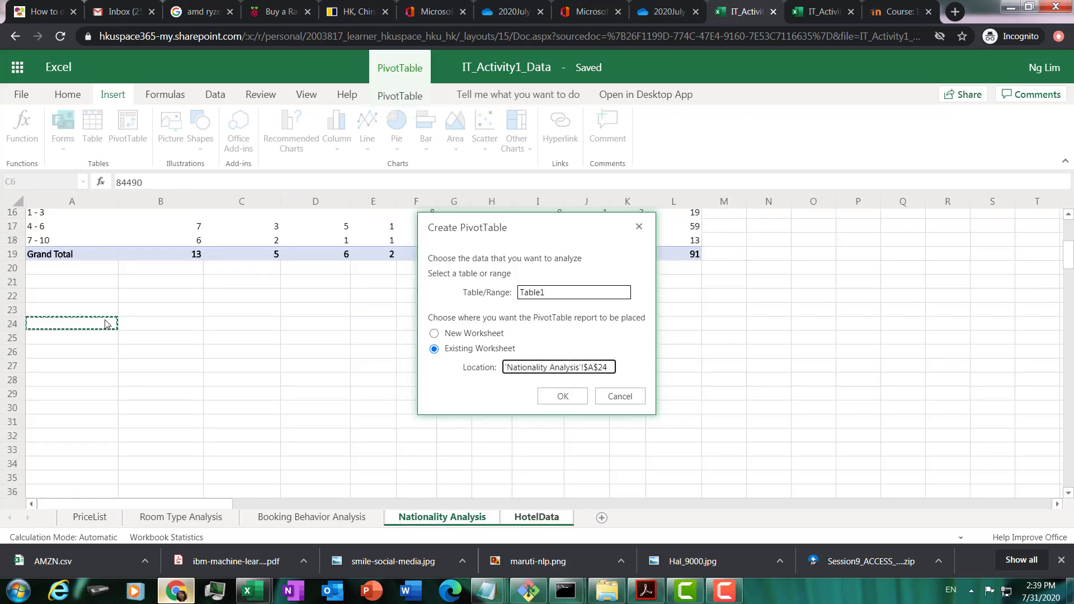
{"action": "left_click", "coordinate": [568, 398]}
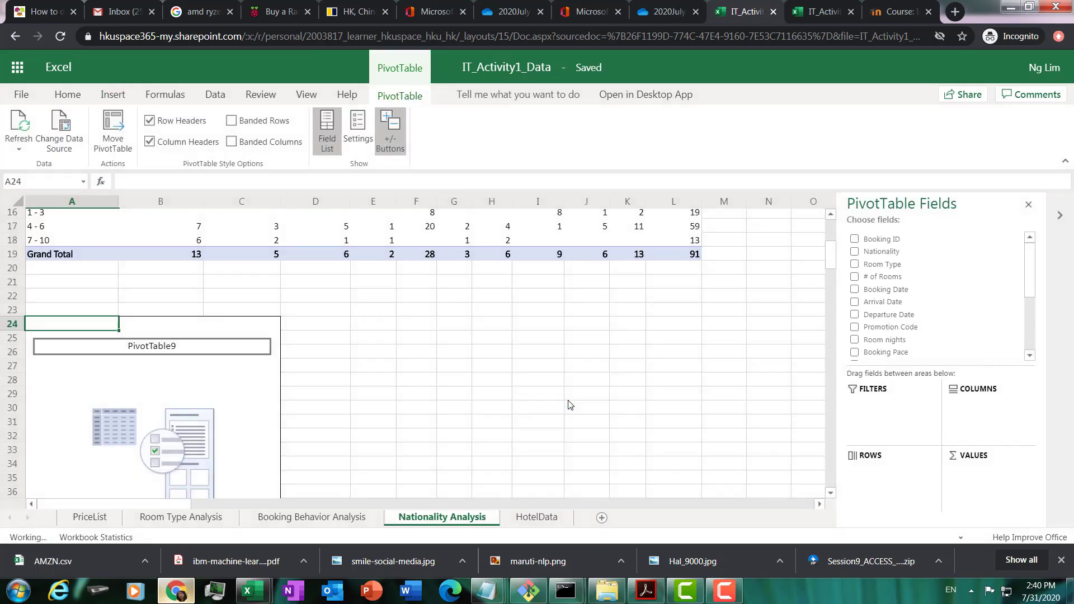
Step: Add Nationality as rows and Amount After Discount as values in the new PivotTable
{"action": "left_click", "coordinate": [855, 251]}
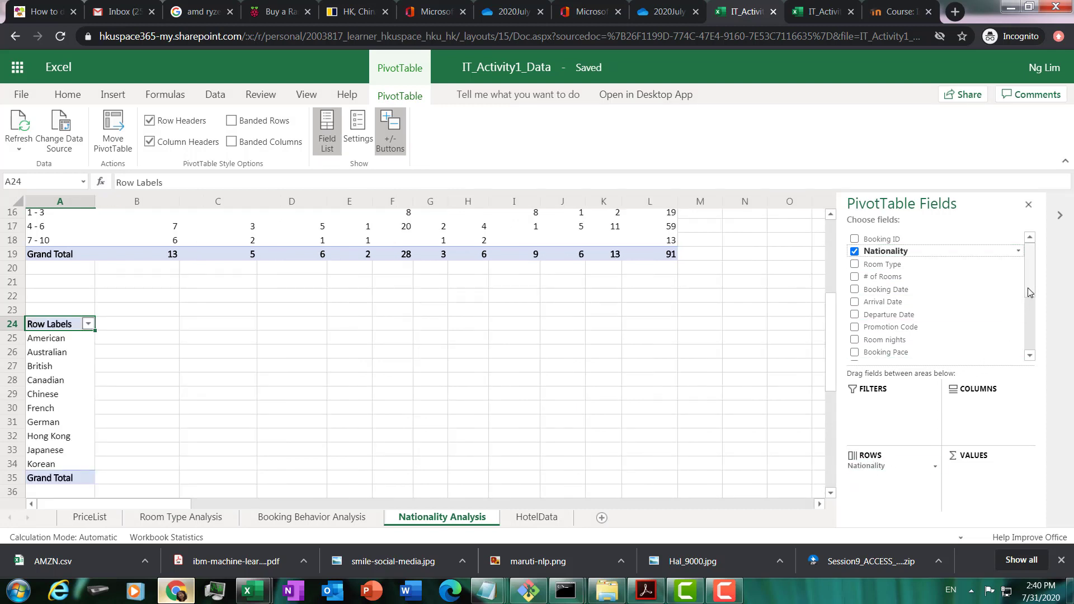
{"action": "scroll", "coordinate": [1028, 330], "scroll_direction": "down", "scroll_amount": 5}
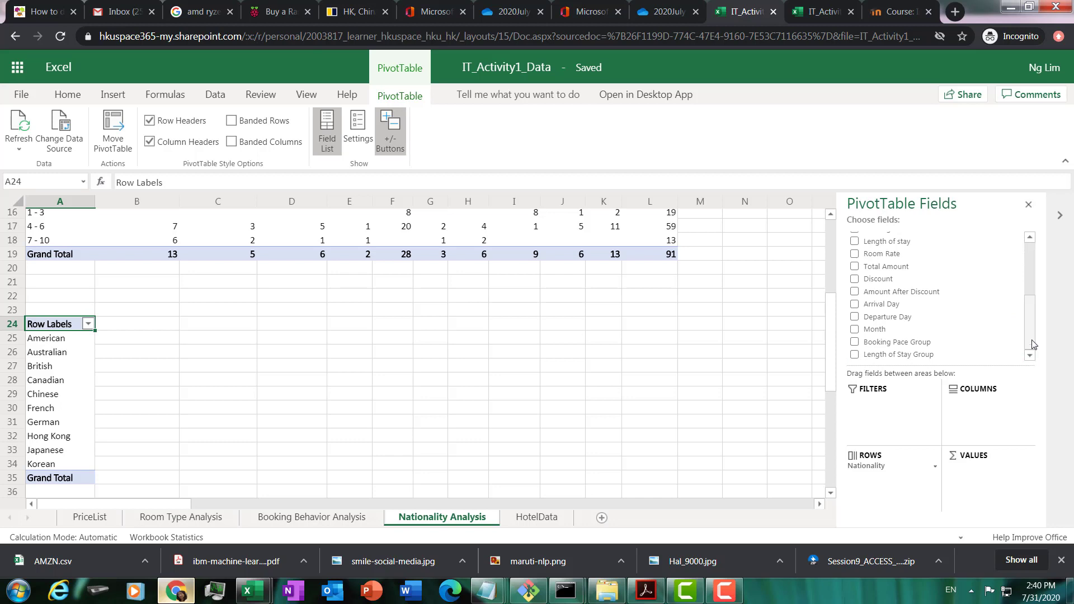
{"action": "left_click", "coordinate": [854, 291]}
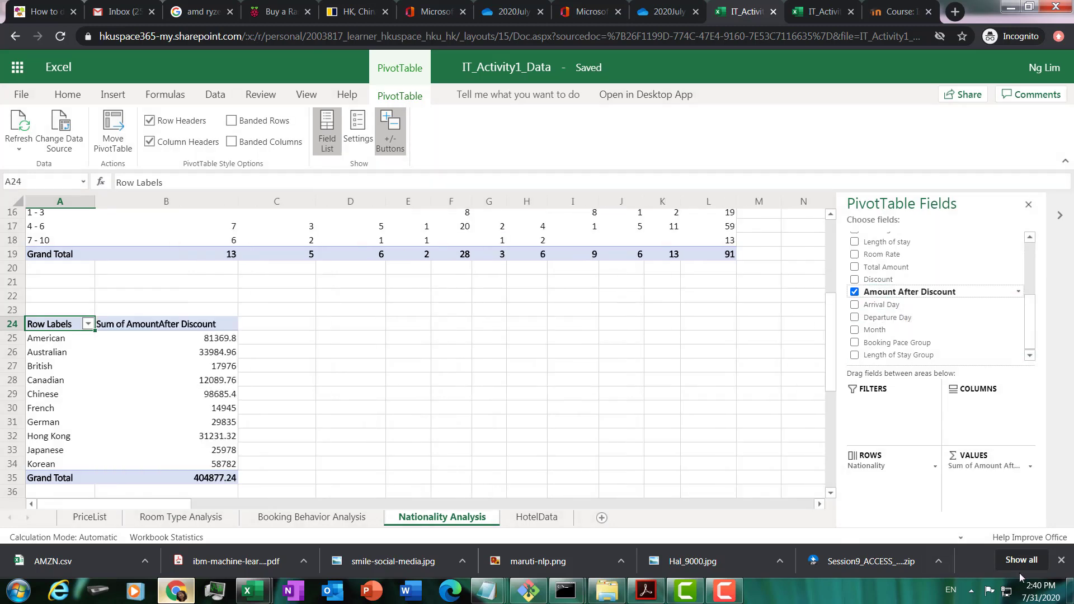
Step: Summarize the Amount After Discount value field by Average
{"action": "left_click", "coordinate": [1031, 466]}
{"action": "left_click", "coordinate": [983, 464]}
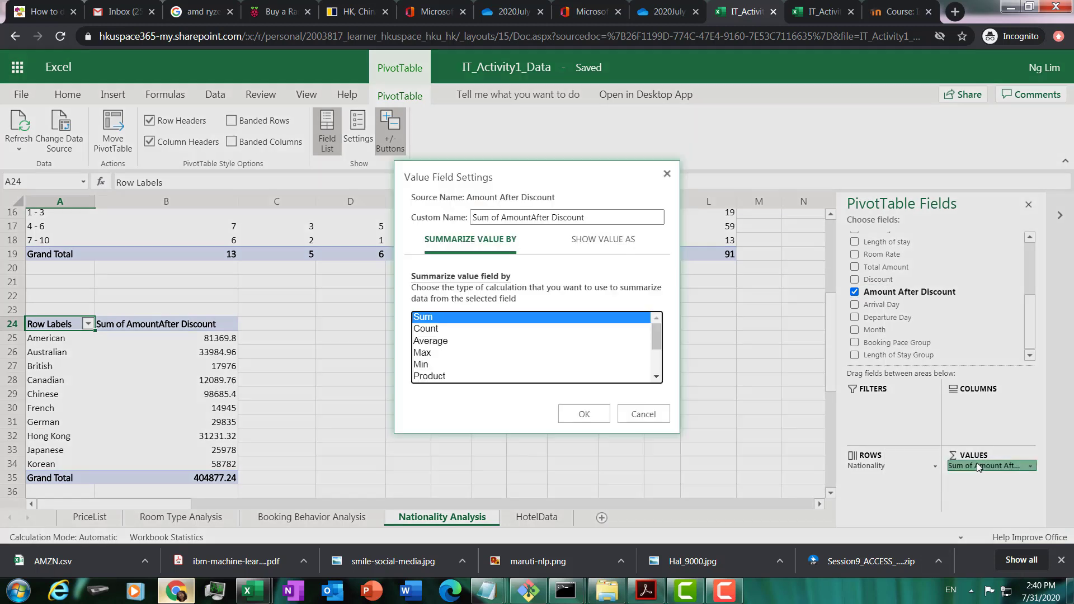
{"action": "left_click", "coordinate": [443, 342]}
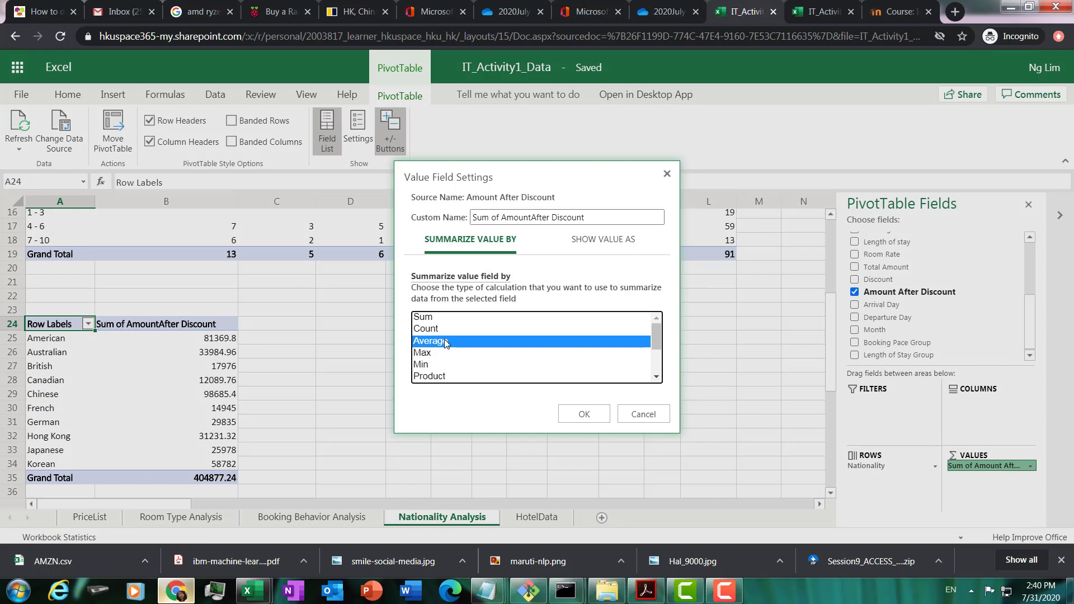
{"action": "left_click", "coordinate": [585, 415]}
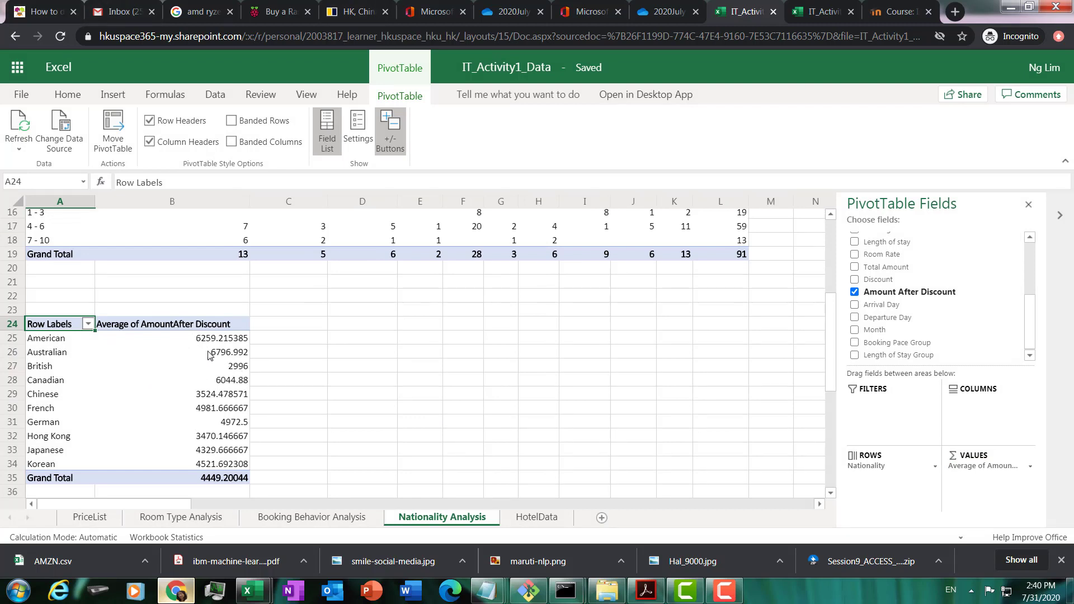
Step: Sort the nationalities by Average of Amount After Discount from largest to smallest
{"action": "left_click", "coordinate": [210, 350]}
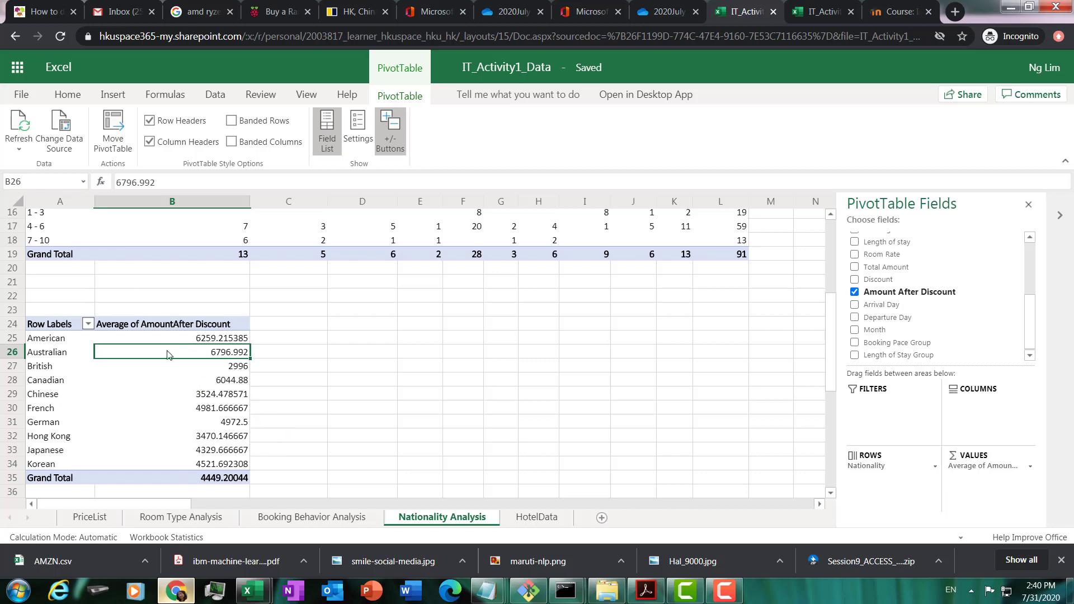
{"action": "left_click", "coordinate": [88, 324]}
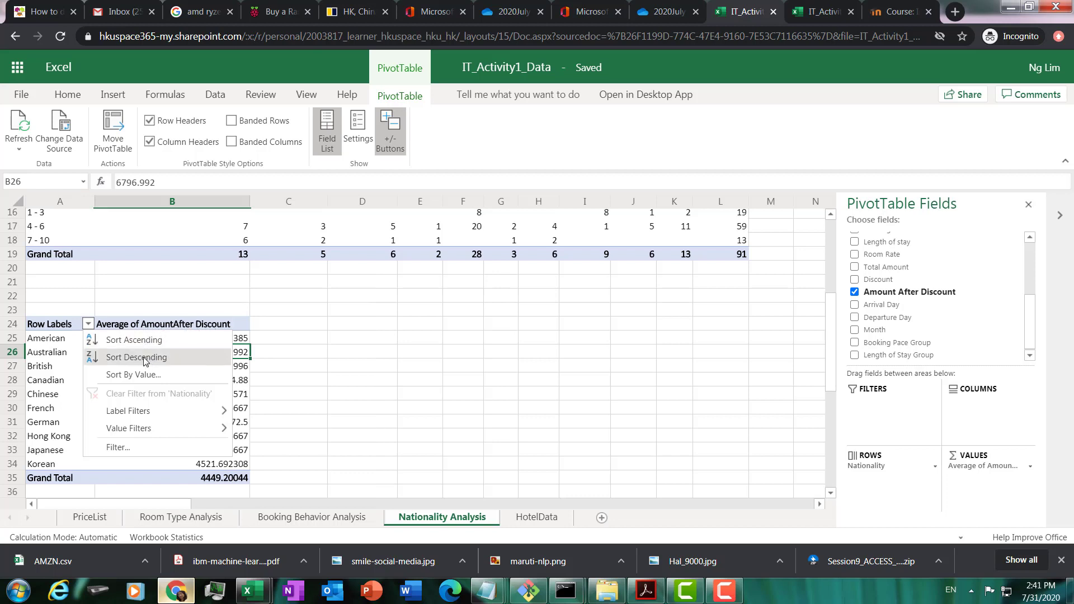
{"action": "left_click", "coordinate": [147, 376]}
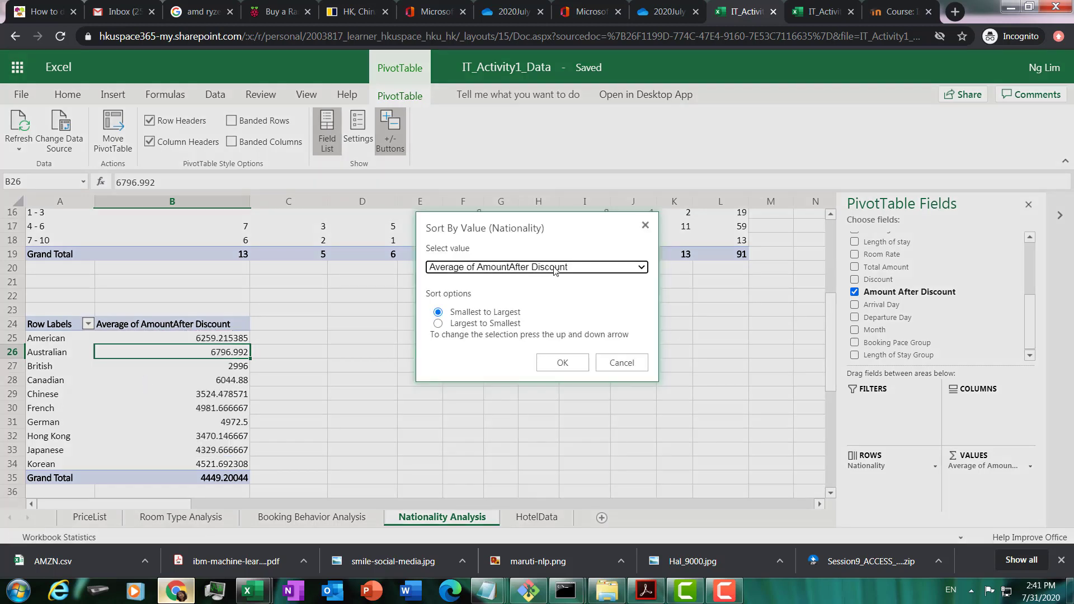
{"action": "left_click", "coordinate": [641, 268]}
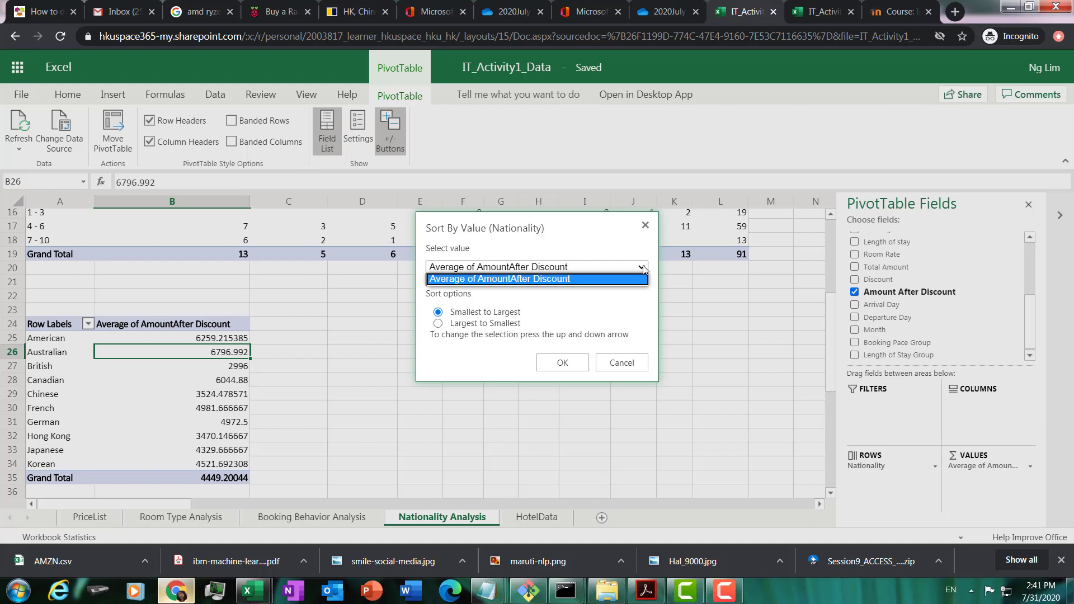
{"action": "left_click", "coordinate": [643, 269]}
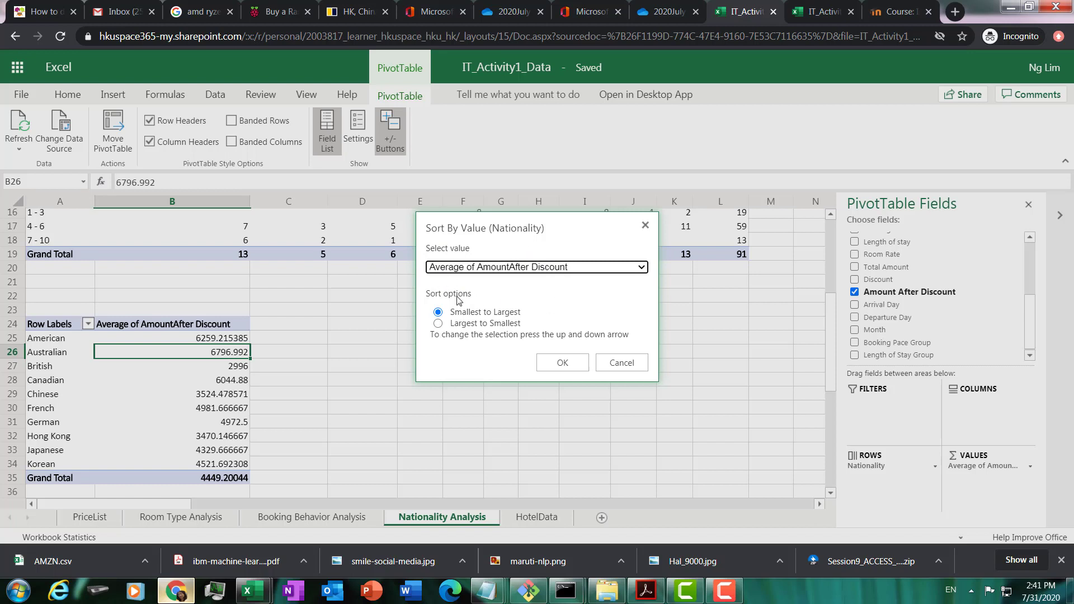
{"action": "left_click", "coordinate": [438, 324]}
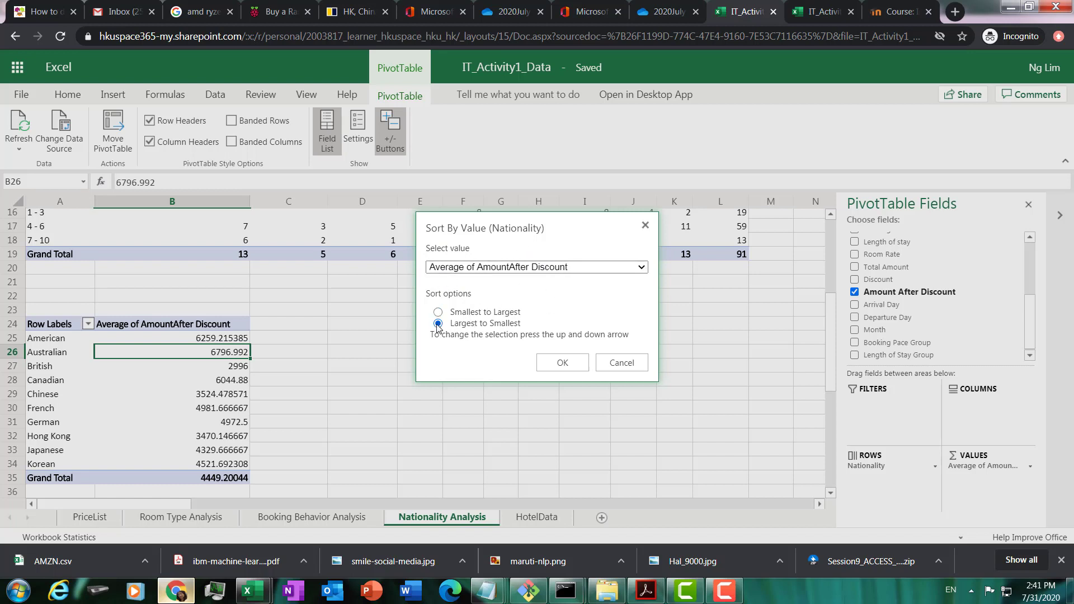
{"action": "left_click", "coordinate": [563, 363]}
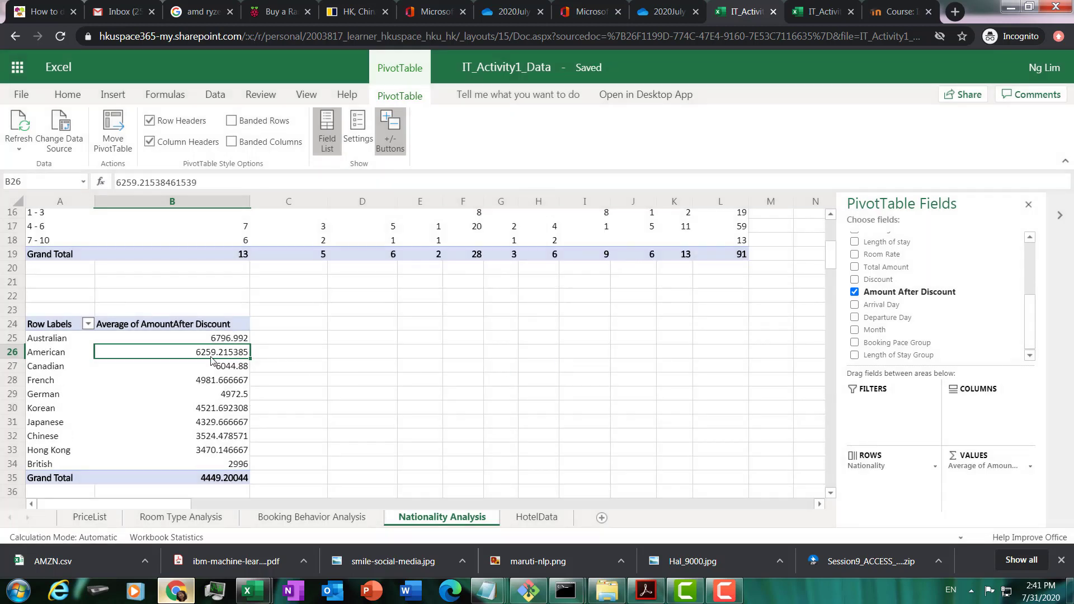
Step: Apply the comma number format to the average amounts in B25:B35, including the grand total
{"action": "left_click", "coordinate": [163, 338]}
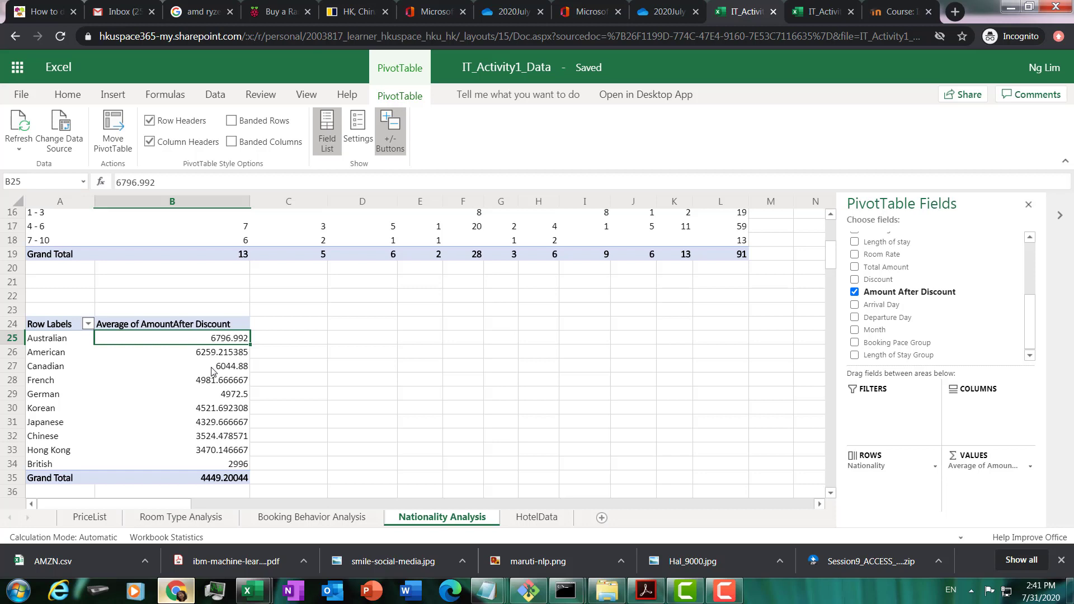
{"action": "left_click_drag", "start_coordinate": [185, 338], "coordinate": [197, 473]}
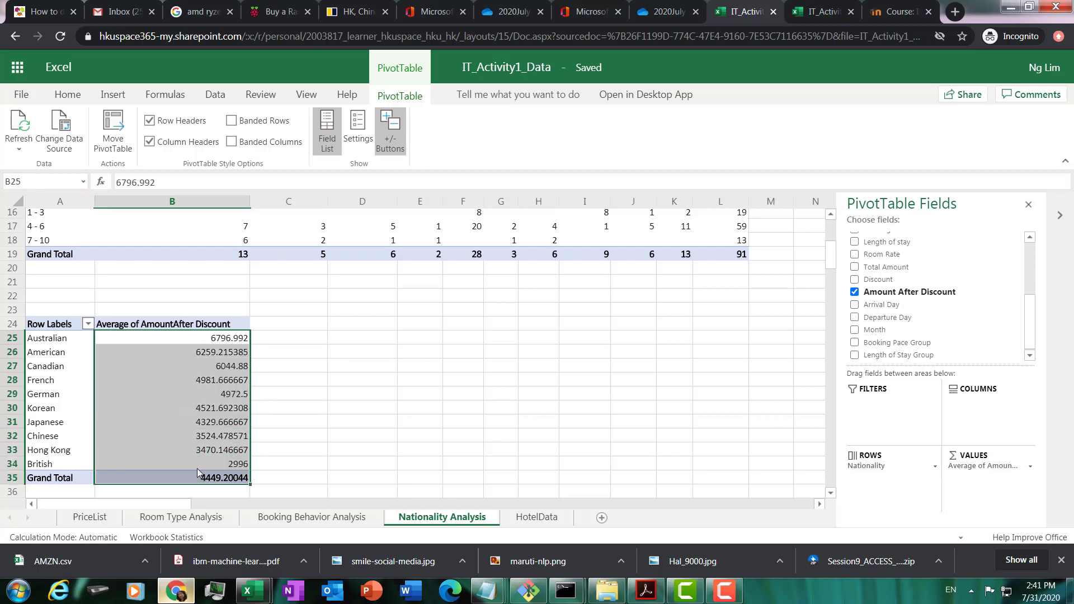
{"action": "left_click", "coordinate": [68, 95]}
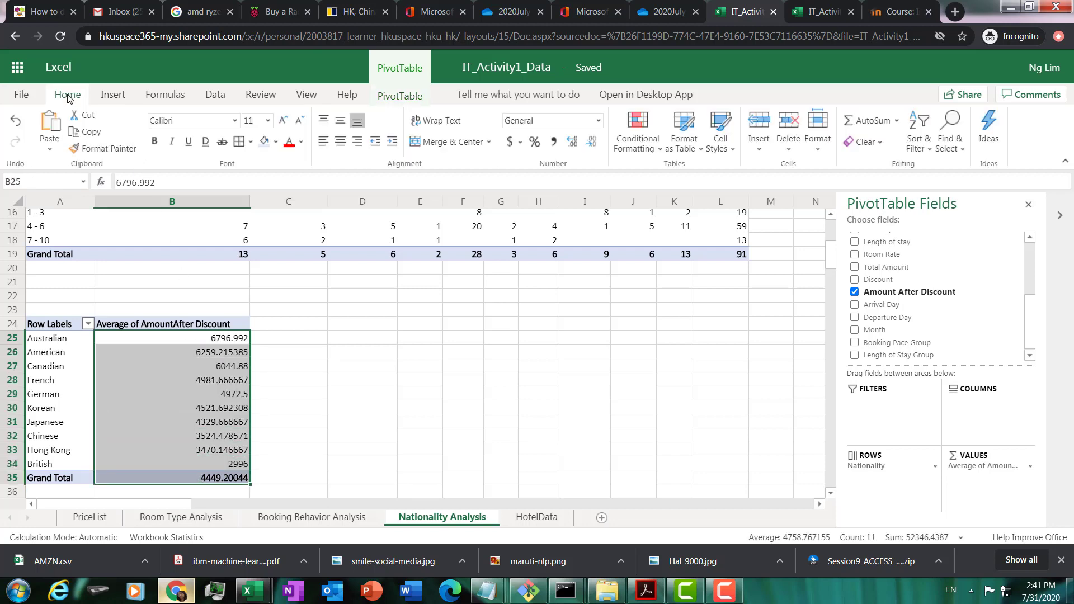
{"action": "left_click", "coordinate": [553, 142]}
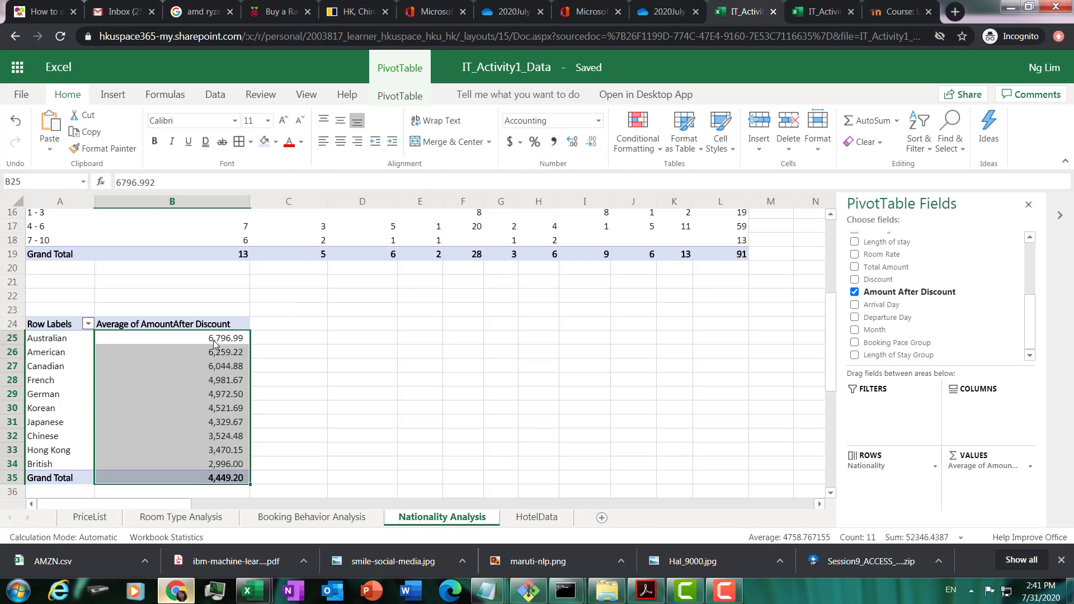
Step: Rename the averaged value field to "Average Room Spend"
{"action": "left_click", "coordinate": [1029, 466]}
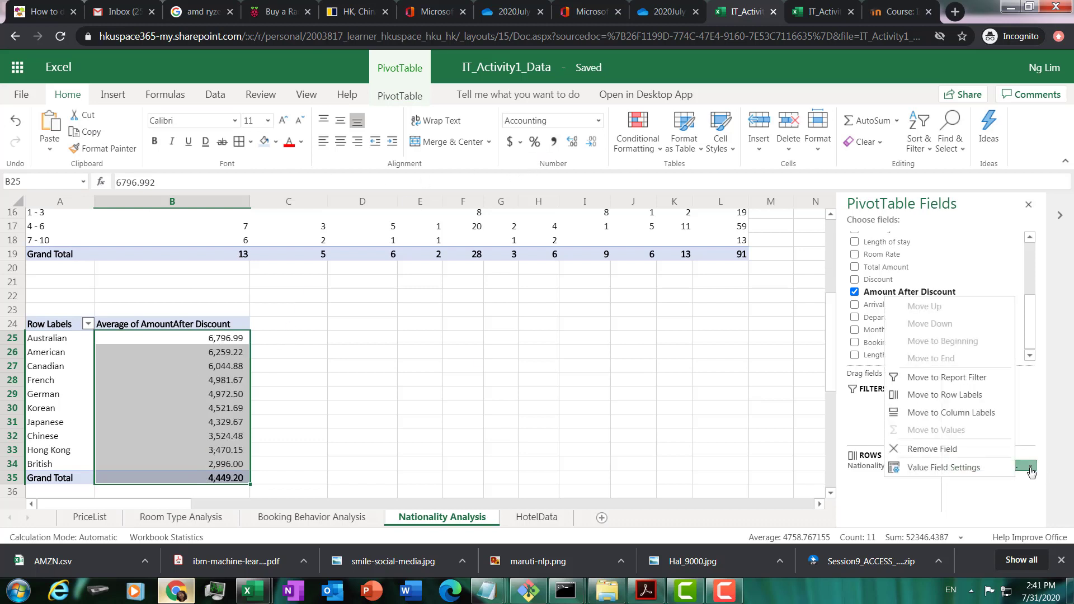
{"action": "left_click", "coordinate": [972, 461]}
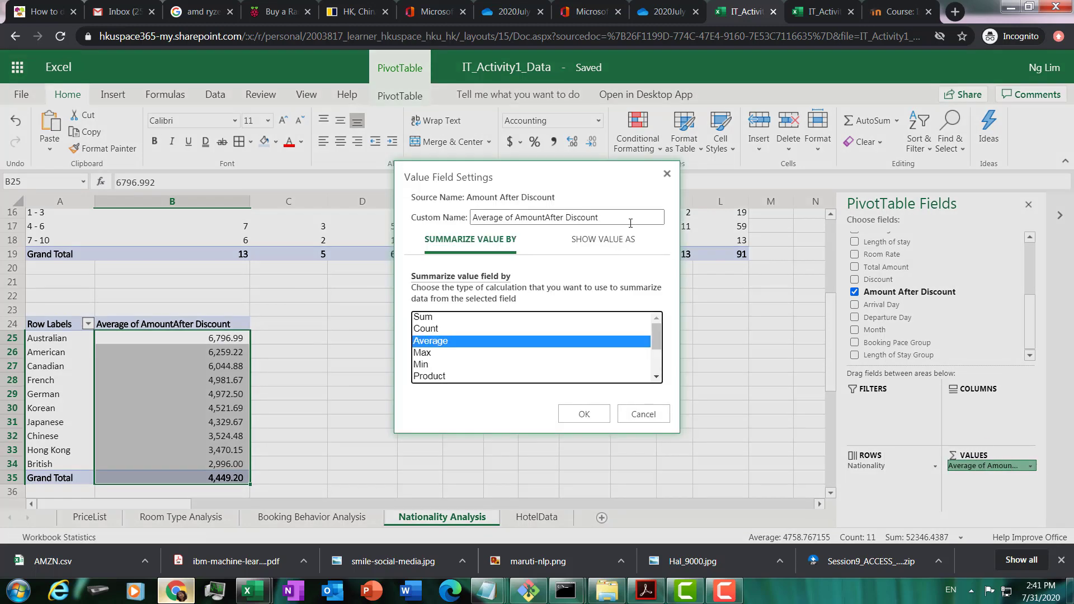
{"action": "left_click_drag", "start_coordinate": [604, 217], "coordinate": [340, 216]}
{"action": "type", "text": "A"}
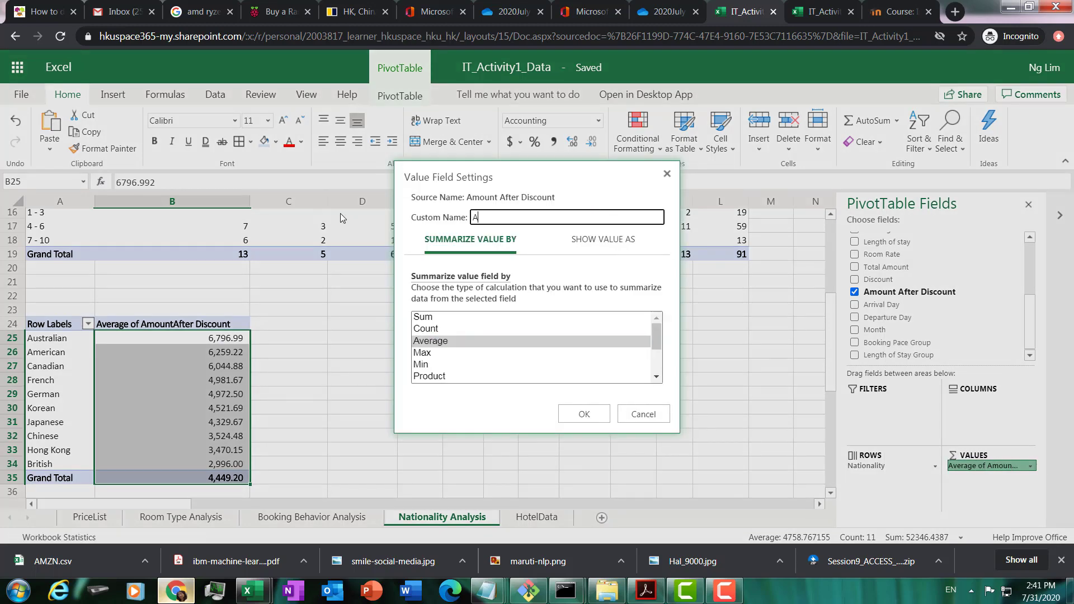
{"action": "type", "text": "verage Room Spend"}
{"action": "key", "text": "Return"}
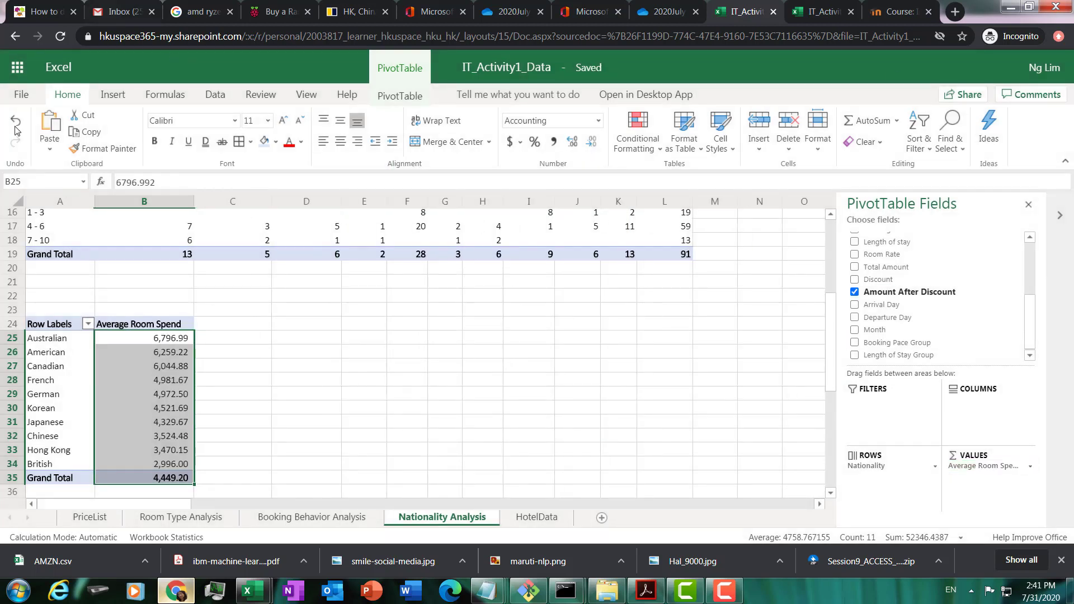
Step: Insert a 2-D clustered bar chart from the Average Room Spend PivotTable and move it over that table, starting at about A21
{"action": "left_click", "coordinate": [148, 356]}
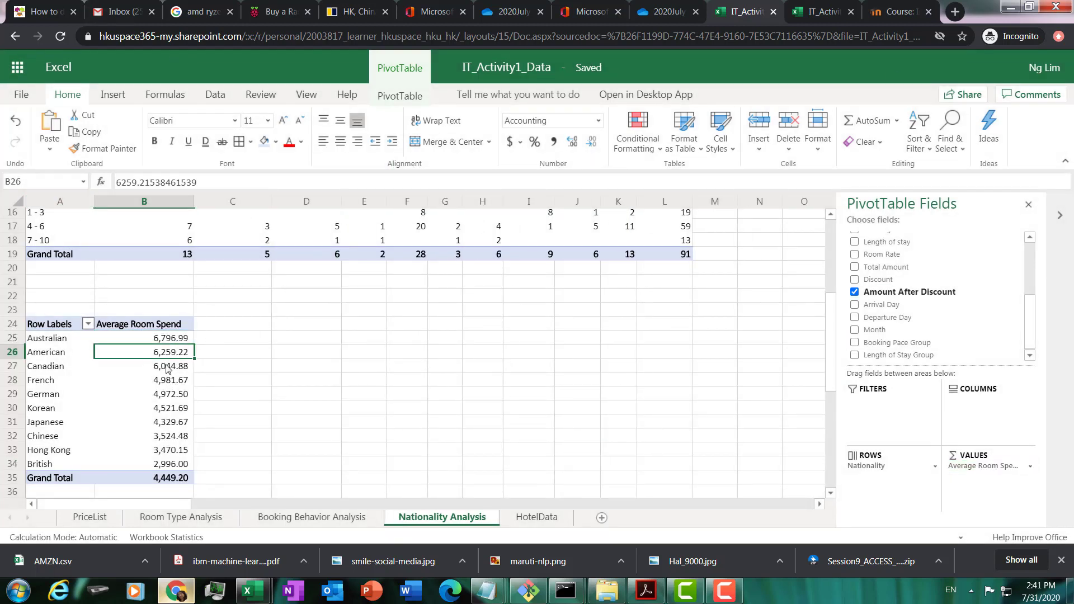
{"action": "left_click", "coordinate": [152, 369]}
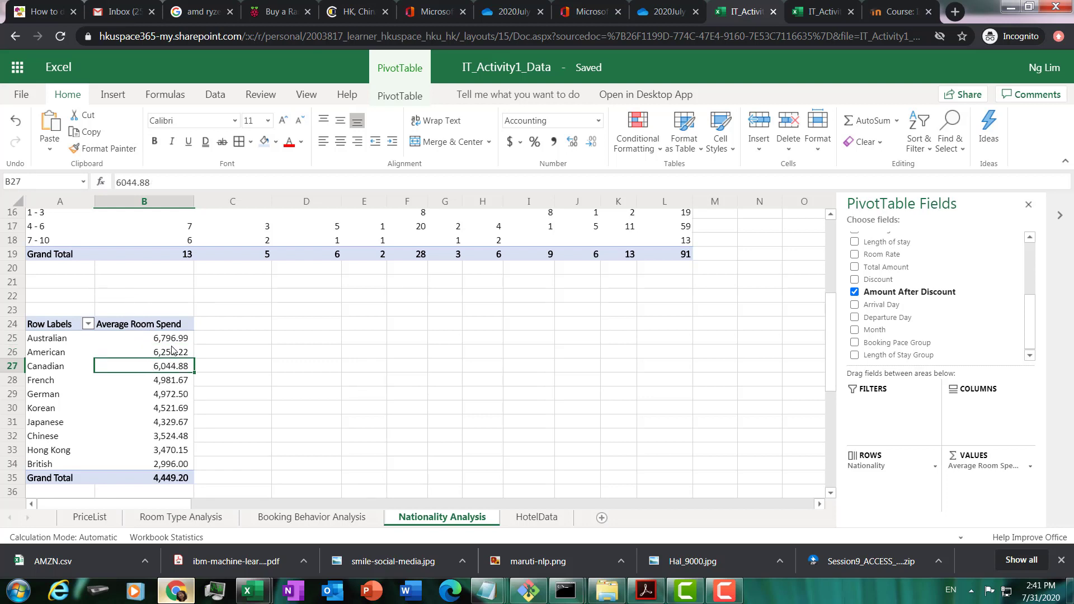
{"action": "left_click", "coordinate": [113, 95]}
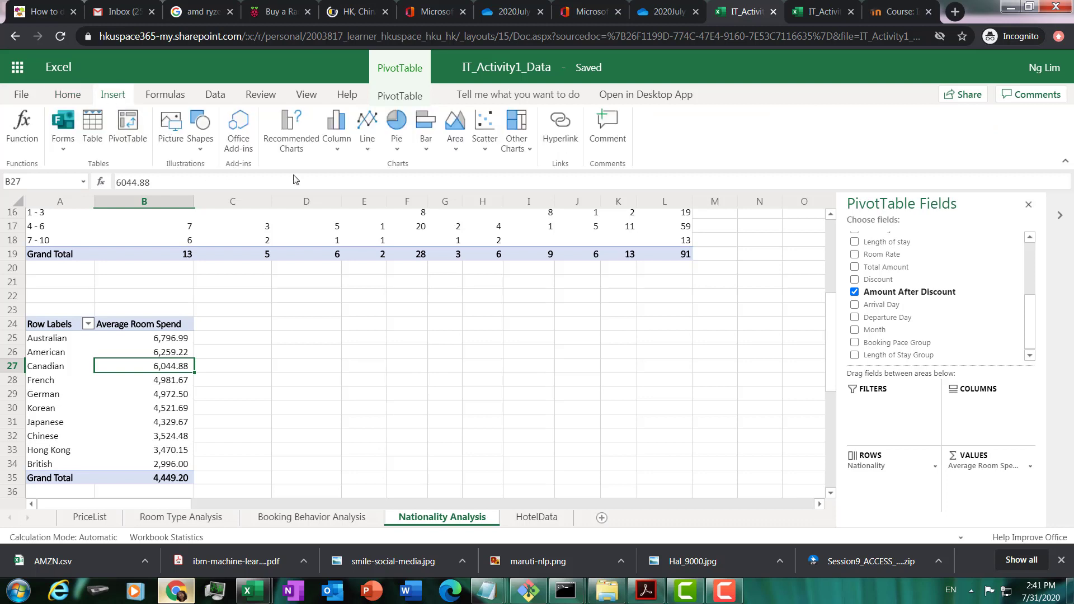
{"action": "left_click", "coordinate": [425, 151]}
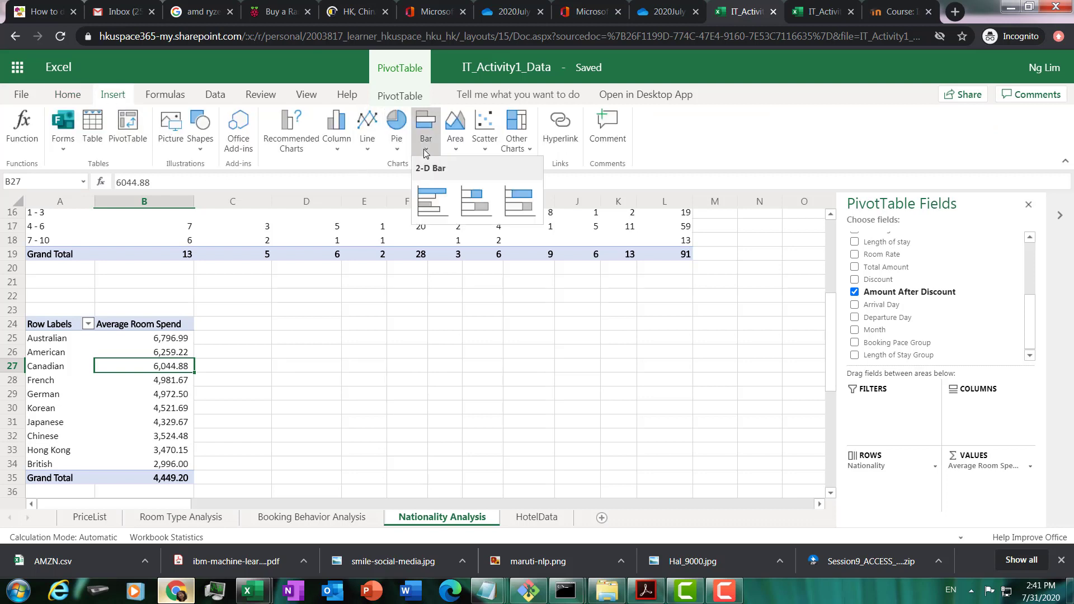
{"action": "left_click", "coordinate": [429, 208]}
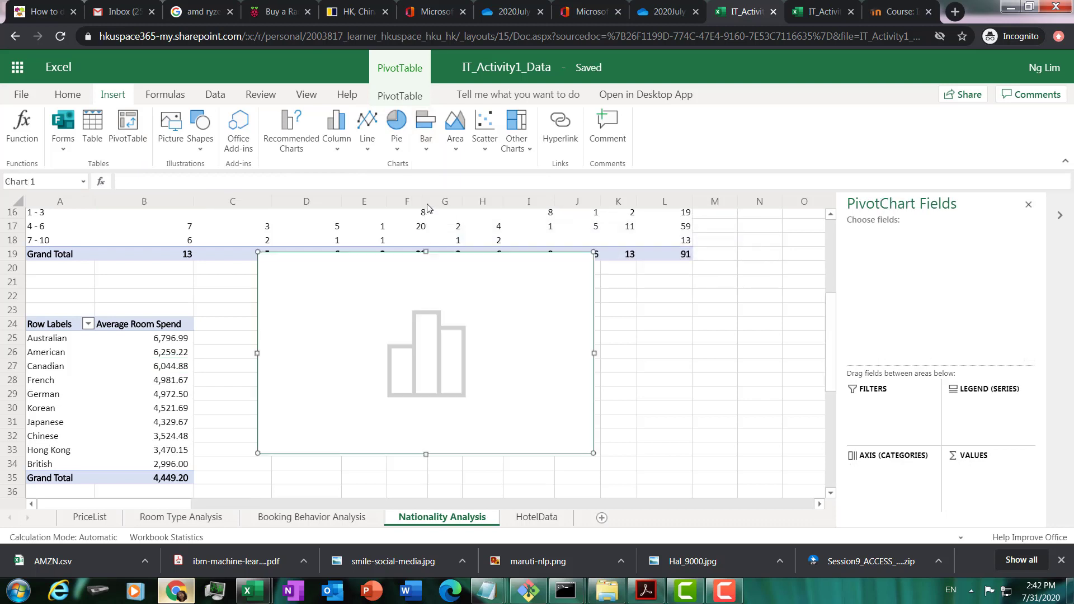
{"action": "left_click_drag", "start_coordinate": [510, 274], "coordinate": [271, 295]}
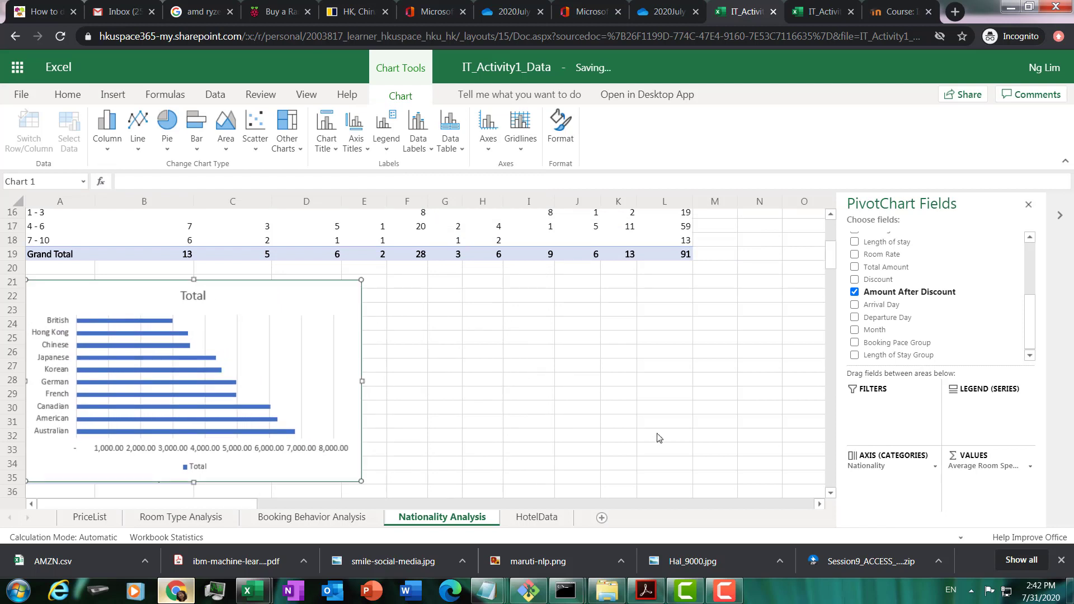
{"action": "scroll", "coordinate": [830, 496], "scroll_direction": "down", "scroll_amount": 3}
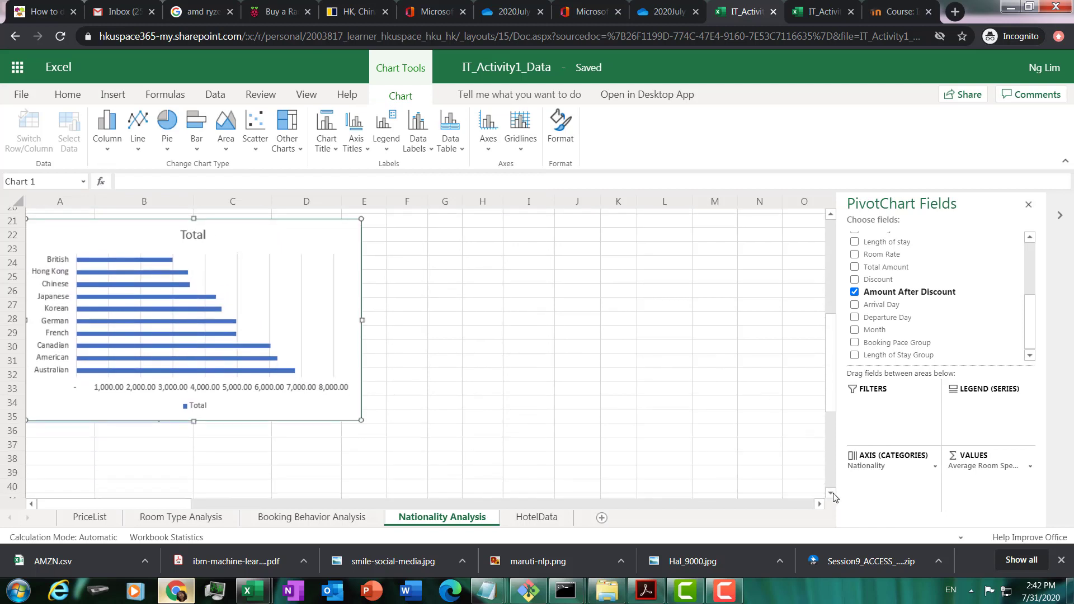
{"action": "scroll", "coordinate": [833, 338], "scroll_direction": "up", "scroll_amount": 1}
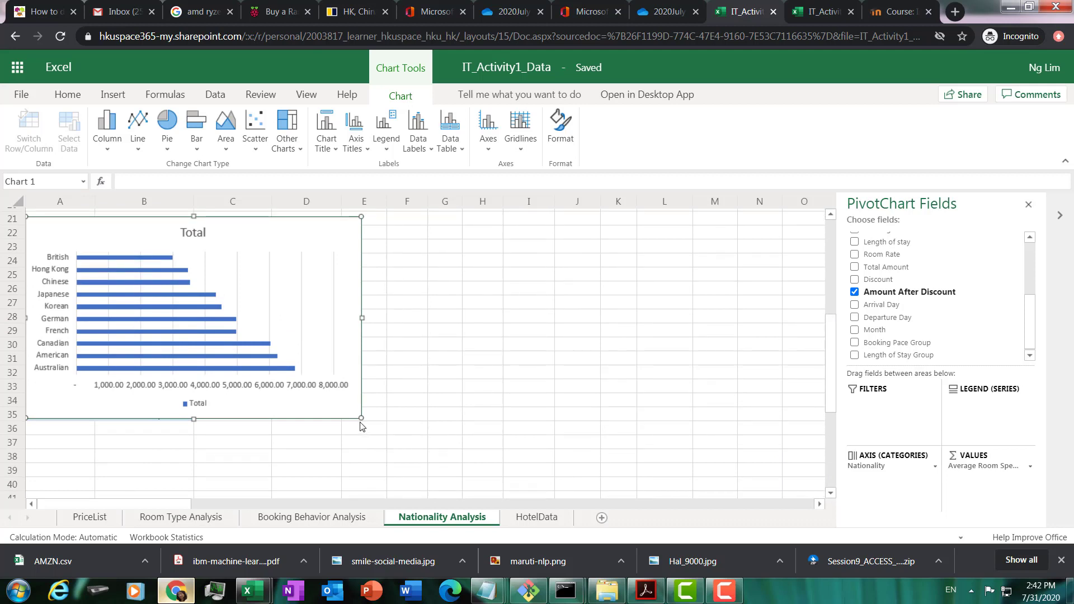
Step: Enlarge the Average Room Spend bar chart so it spans from A21 to about L42
{"action": "left_click_drag", "start_coordinate": [358, 417], "coordinate": [677, 512]}
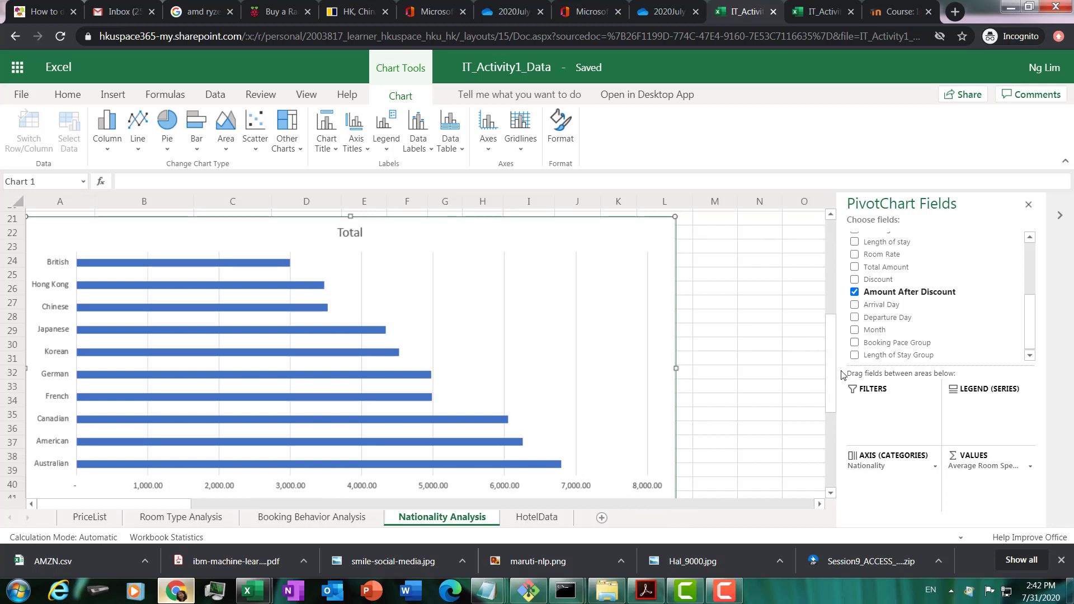
{"action": "mouse_move", "coordinate": [831, 369]}
{"action": "left_mouse_down"}
{"action": "mouse_move", "coordinate": [832, 341]}
{"action": "mouse_move", "coordinate": [842, 374]}
{"action": "left_mouse_up"}
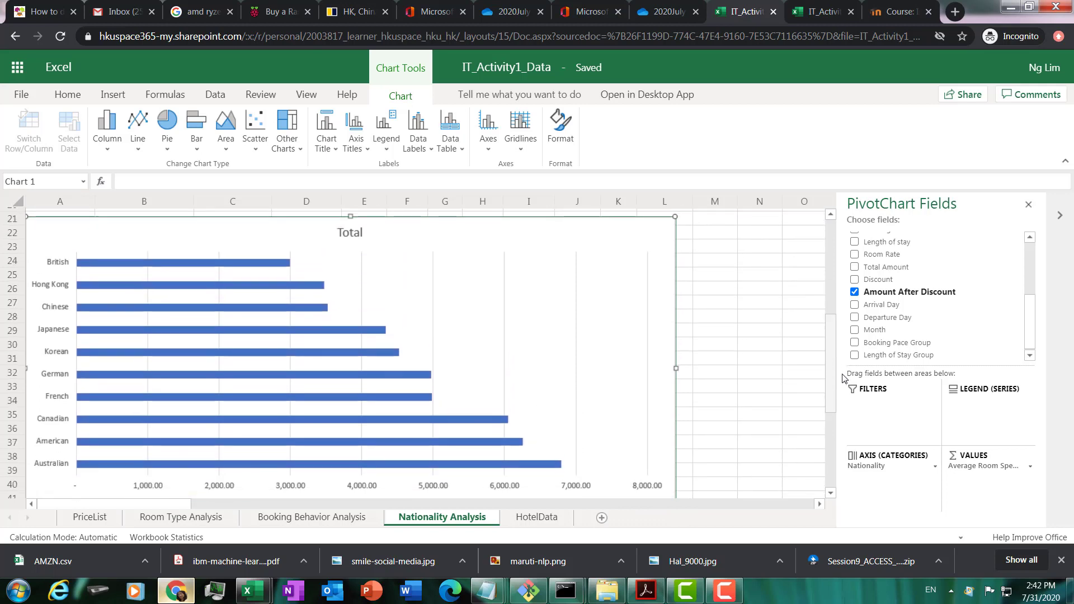
{"action": "left_click", "coordinate": [1065, 162]}
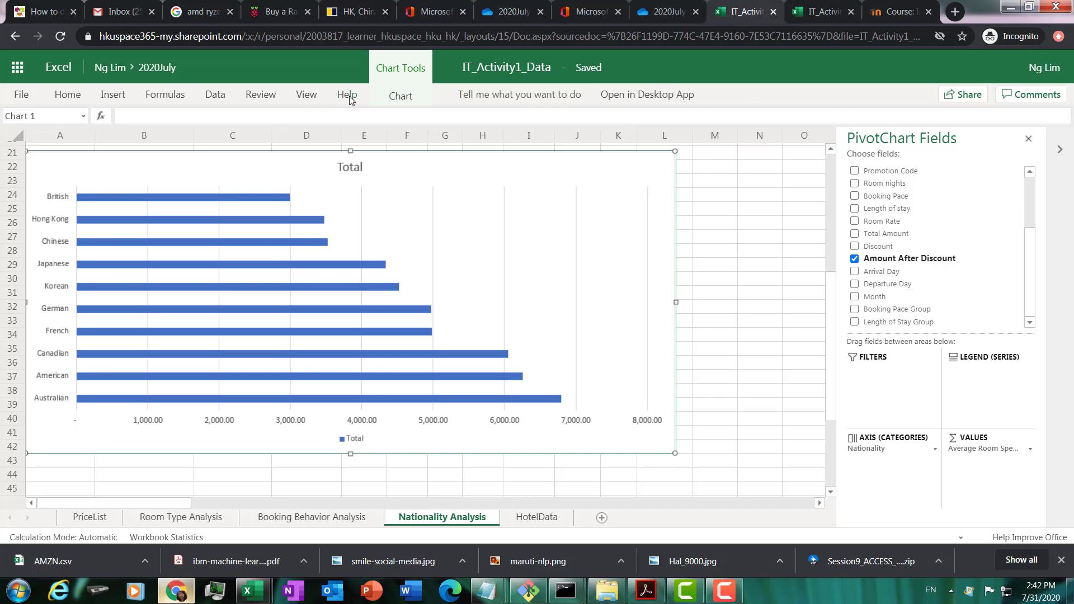
Step: Remove the legend from the Average Room Spend bar chart
{"action": "left_click", "coordinate": [111, 95]}
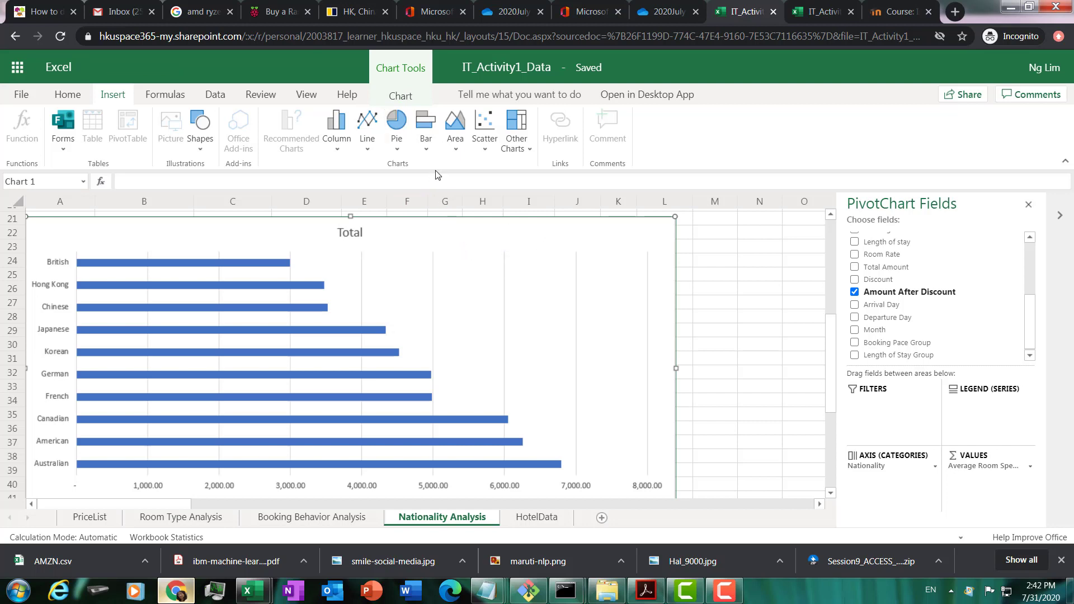
{"action": "left_click", "coordinate": [407, 99]}
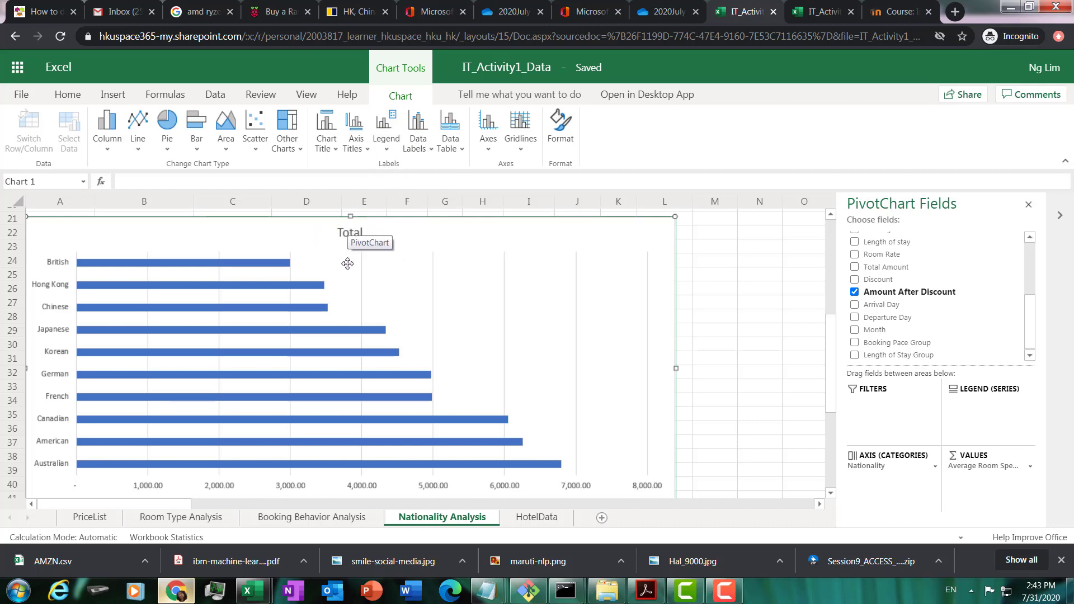
{"action": "left_click", "coordinate": [380, 150]}
{"action": "left_click", "coordinate": [411, 175]}
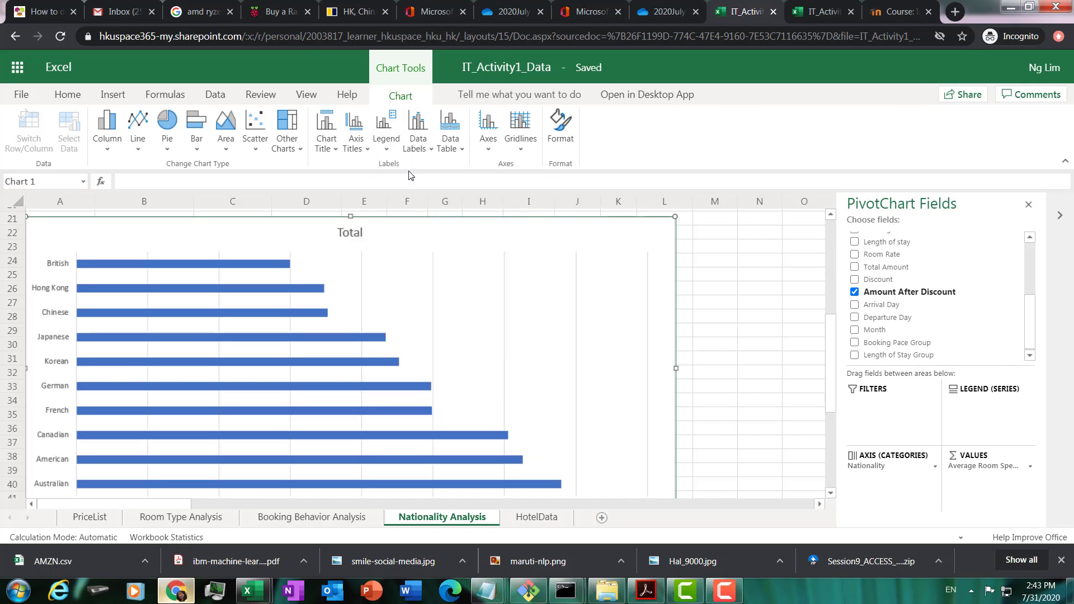
Step: Add data labels to the nationality bars, positioned at the Outside End
{"action": "scroll", "coordinate": [822, 330], "scroll_direction": "down", "scroll_amount": 3}
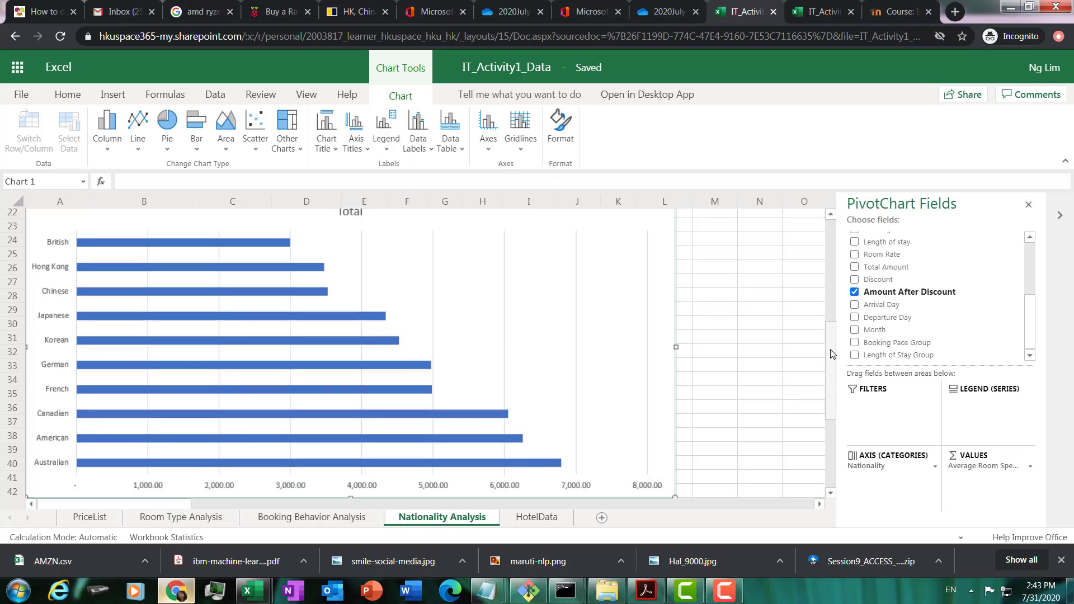
{"action": "scroll", "coordinate": [825, 330], "scroll_direction": "up", "scroll_amount": 2}
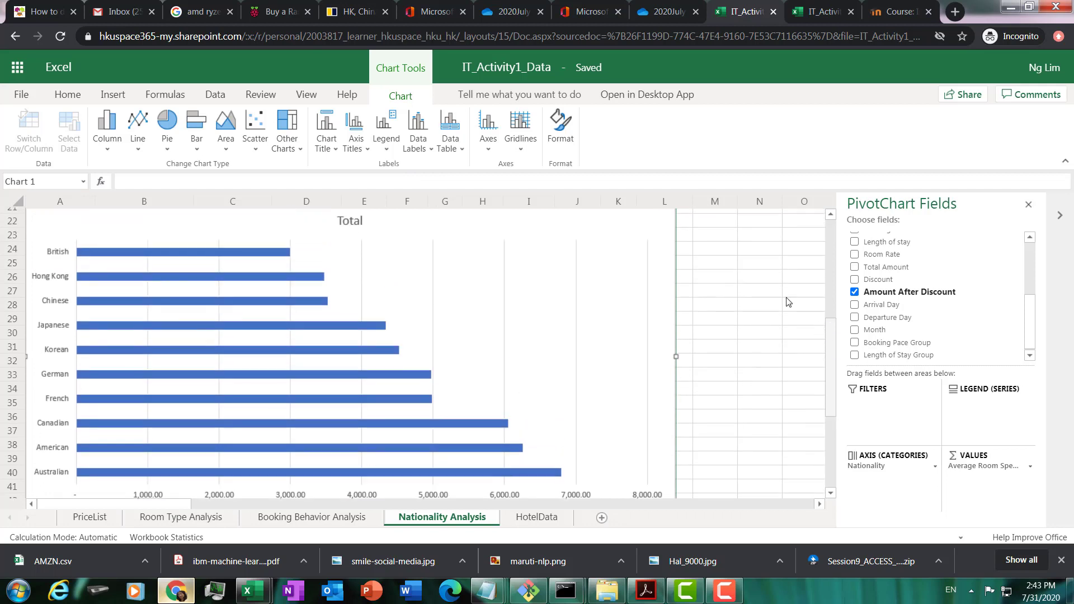
{"action": "left_click", "coordinate": [422, 149]}
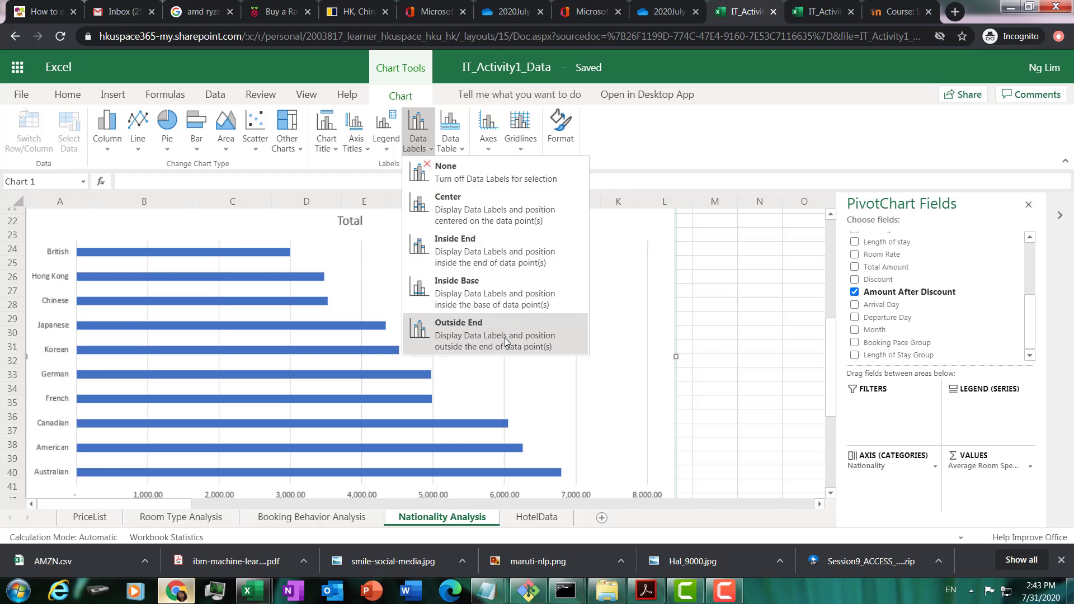
{"action": "left_click", "coordinate": [489, 336]}
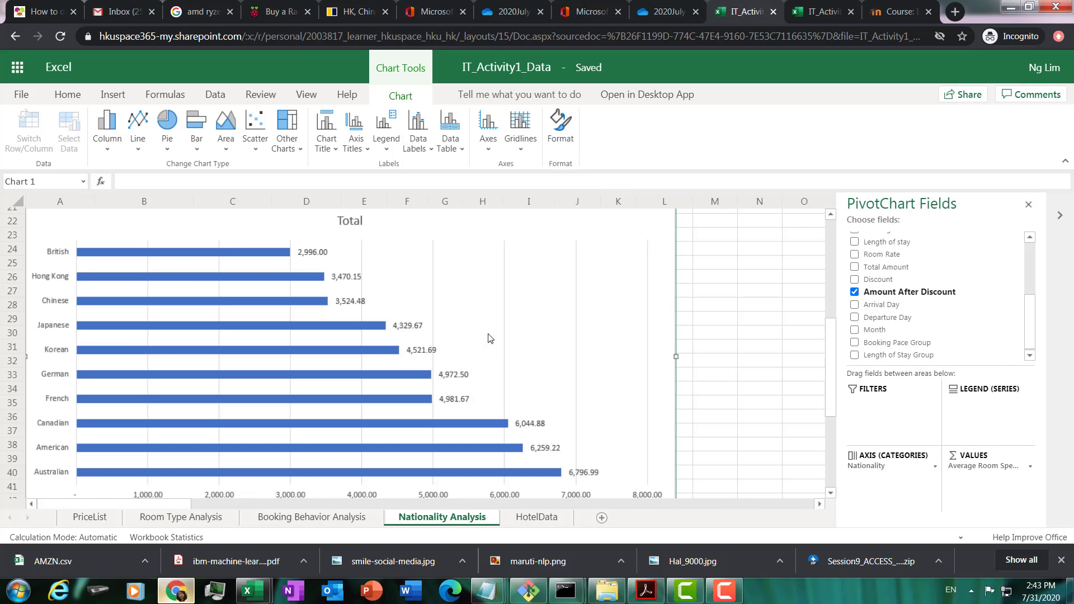